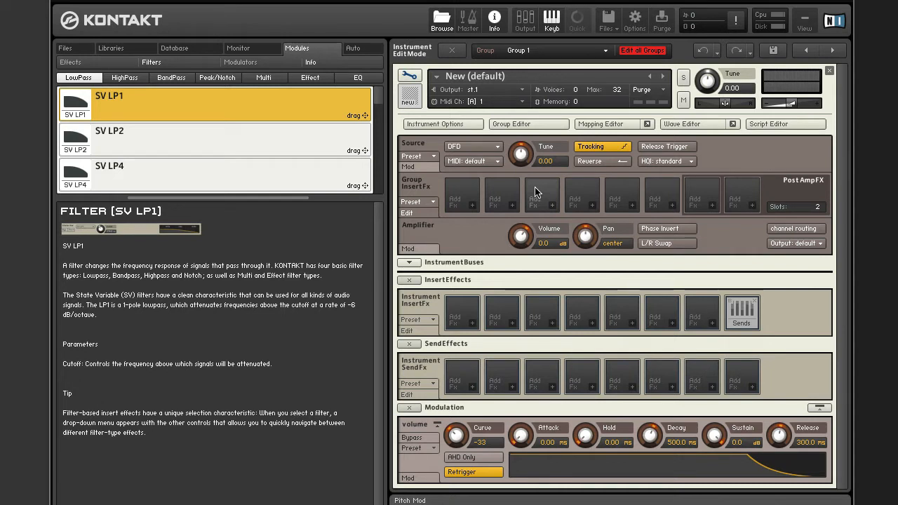
Browse the HighPass, BandPass, Peak/Notch, Multi and Effect filter categories in the module browser
click(138, 79)
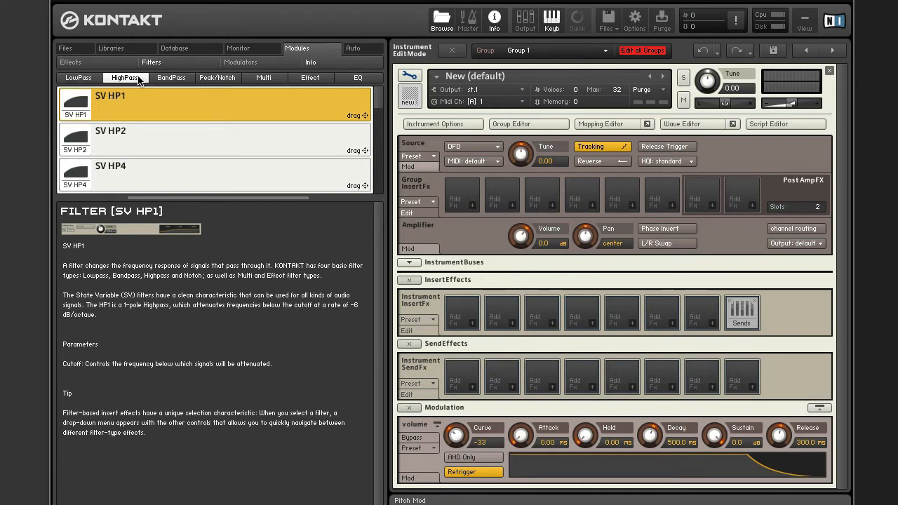
click(173, 79)
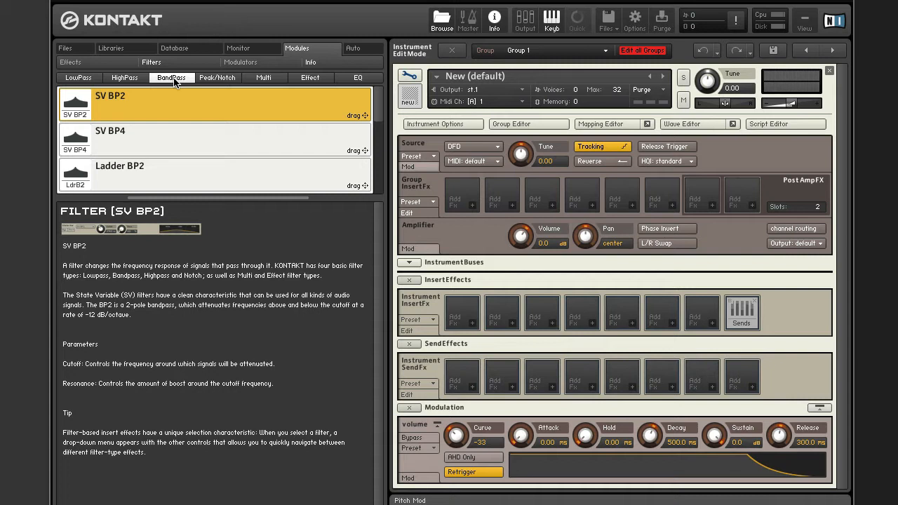
click(218, 79)
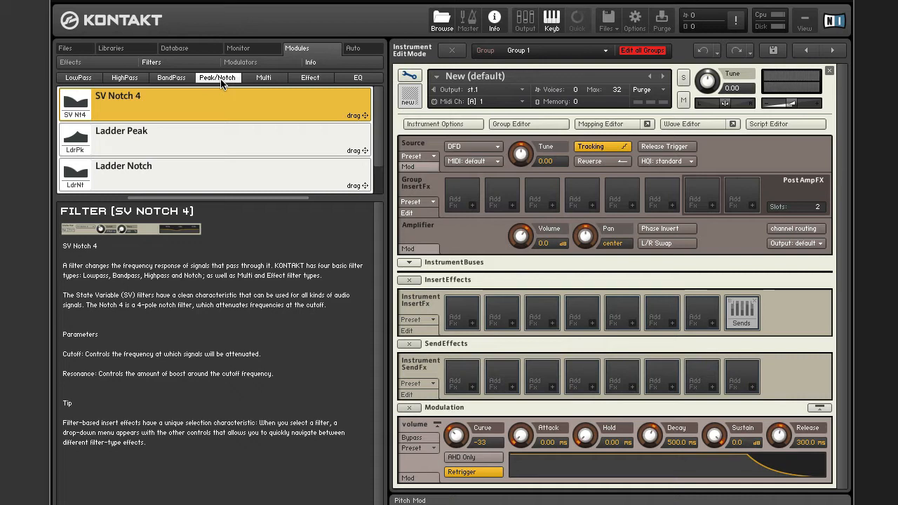
click(272, 81)
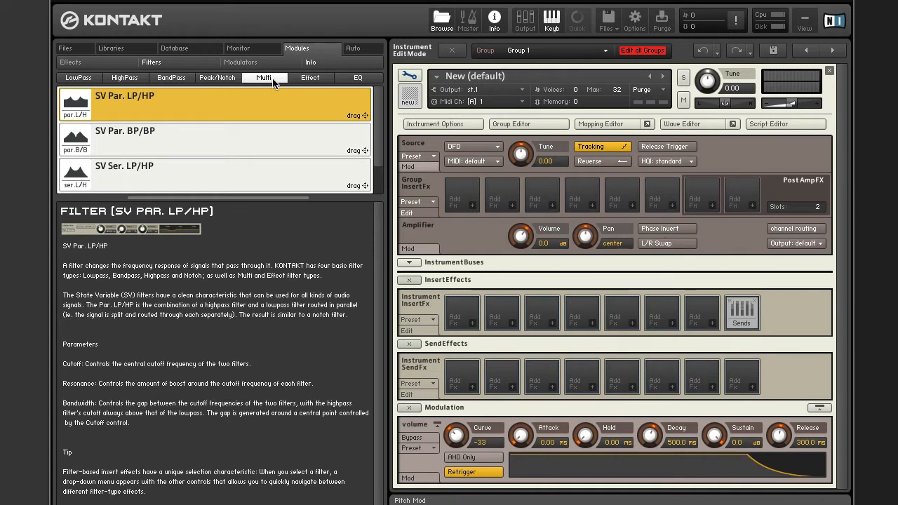
click(327, 80)
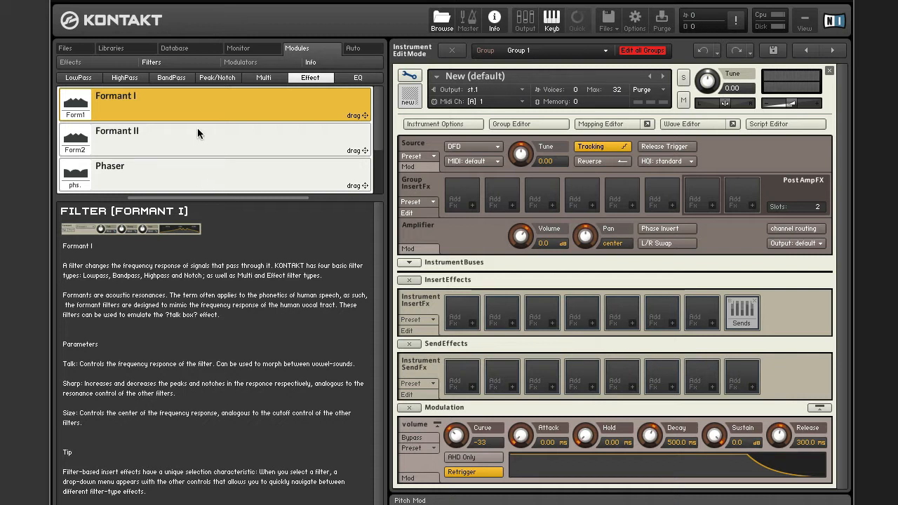
Insert the Formant I filter in the first Group InsertFx slot and the SV LP1 lowpass filter in the second
drag(182, 107, 463, 205)
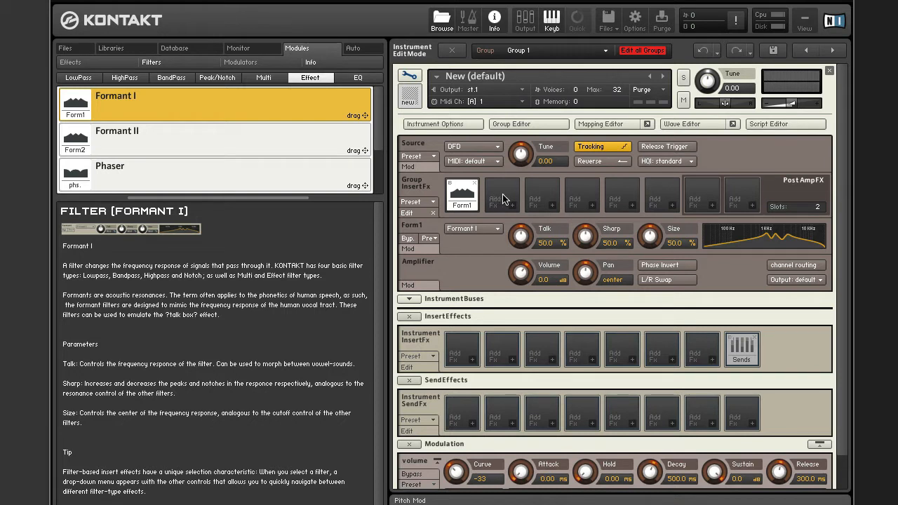
click(514, 207)
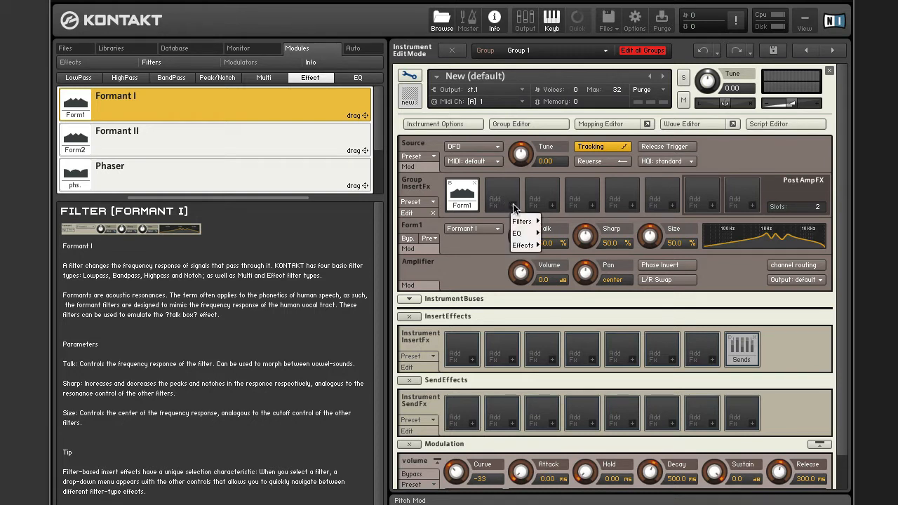
mouse_move(528, 222)
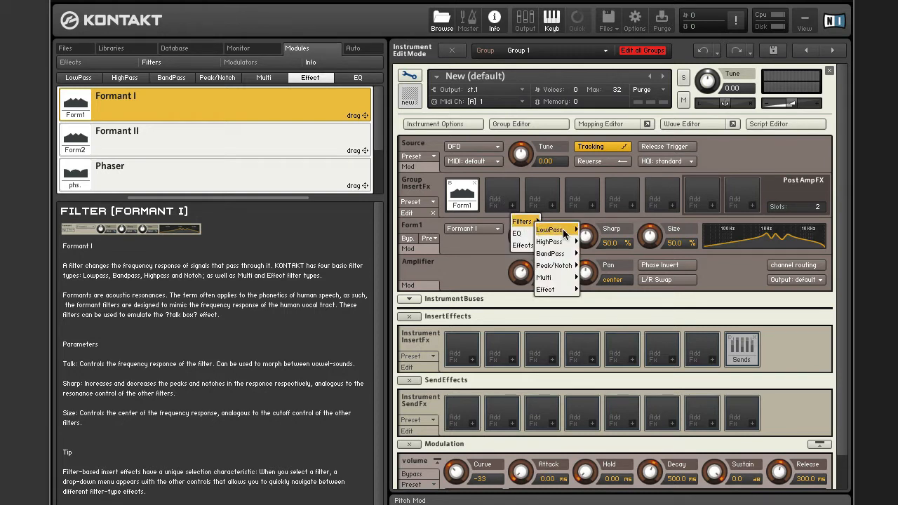
mouse_move(551, 230)
click(596, 237)
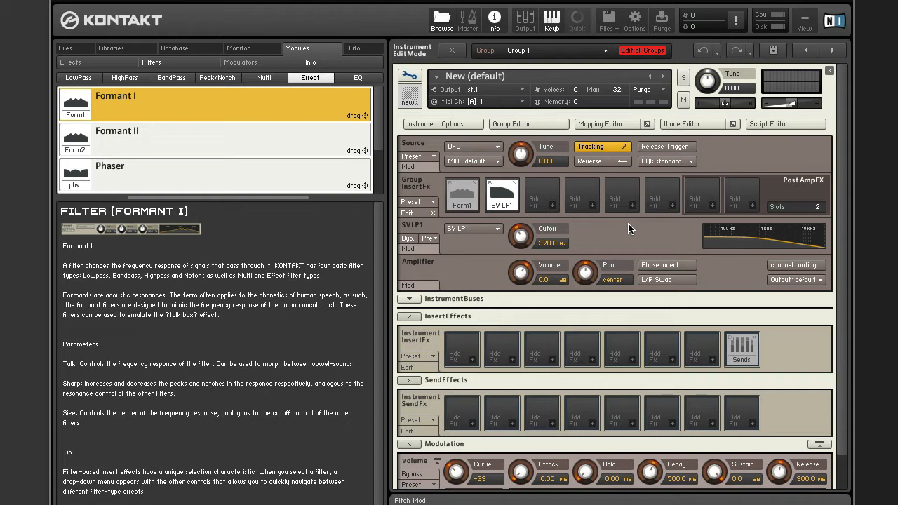
Check the filter types offered for the SV LP1 module and list the LowPass filters in the module browser
click(630, 242)
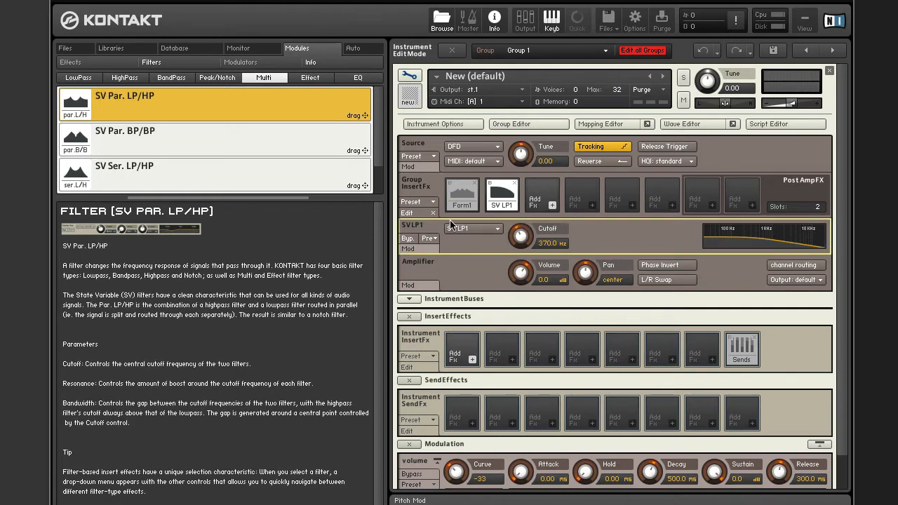
click(490, 231)
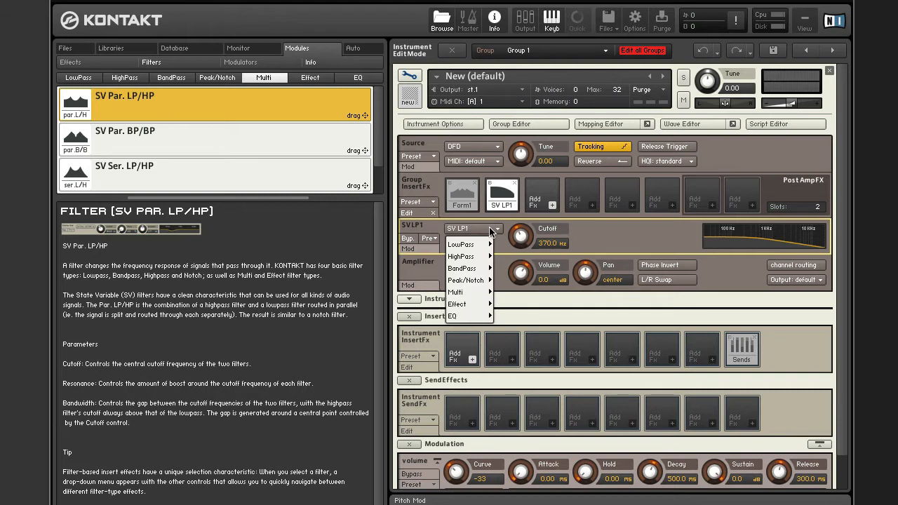
click(81, 79)
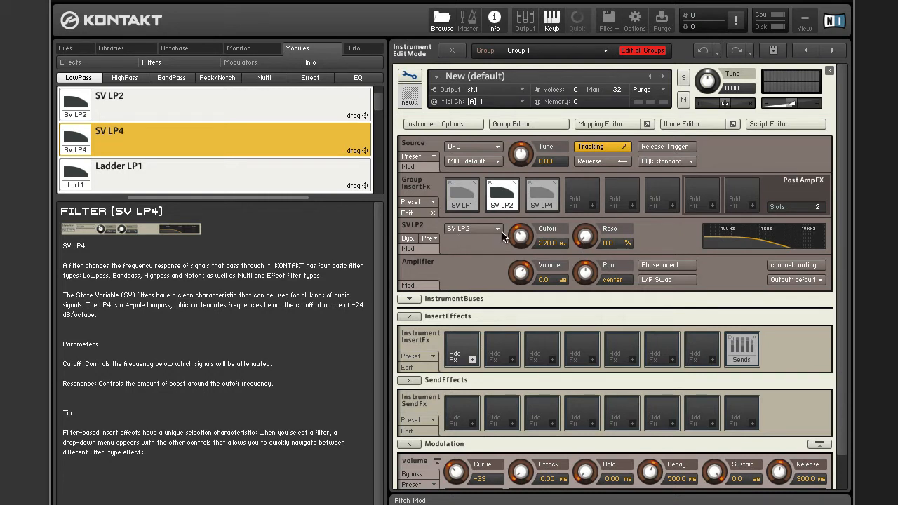
Examine the controls and response curves of the loaded SV LP1, SV LP2 and SV LP4 filters in turn
click(463, 197)
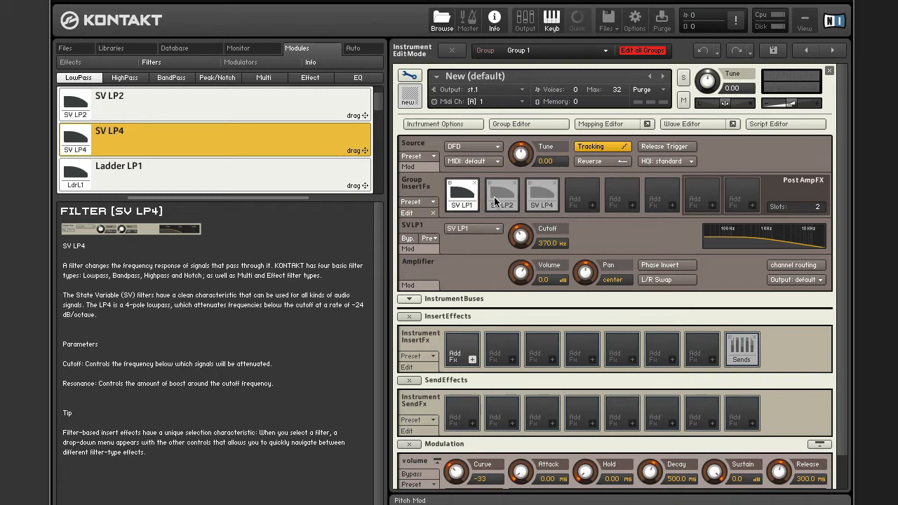
click(500, 200)
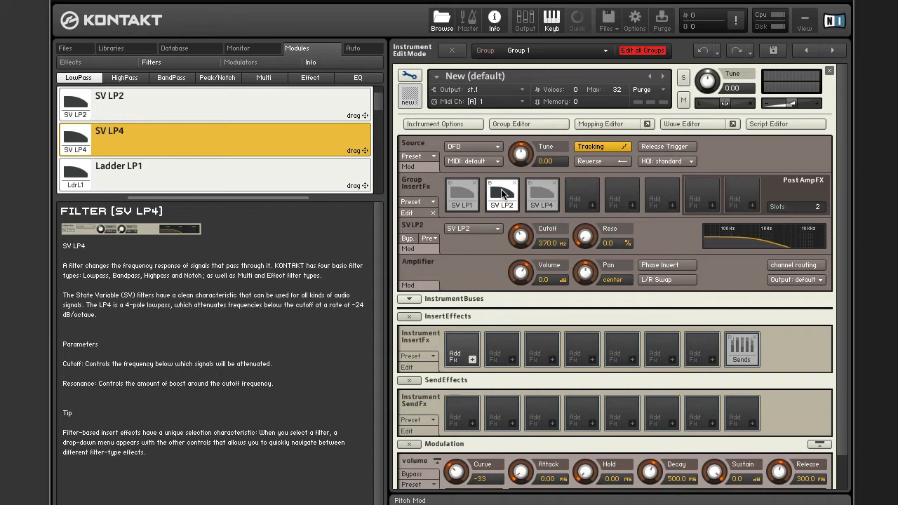
click(541, 193)
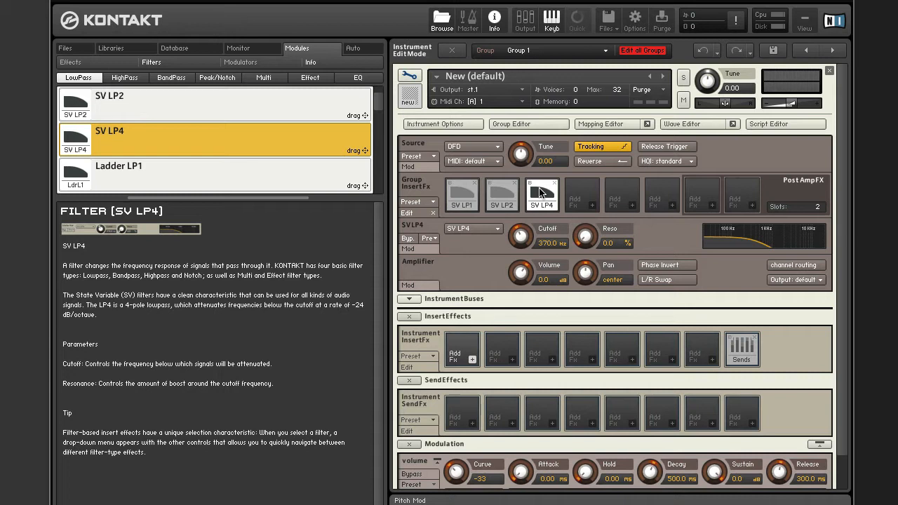
Insert the Ladder LP1 and Ladder LP2 filters in the fourth and fifth Group InsertFx slots
scroll(296, 172, down, 1)
click(288, 165)
scroll(284, 163, down, 2)
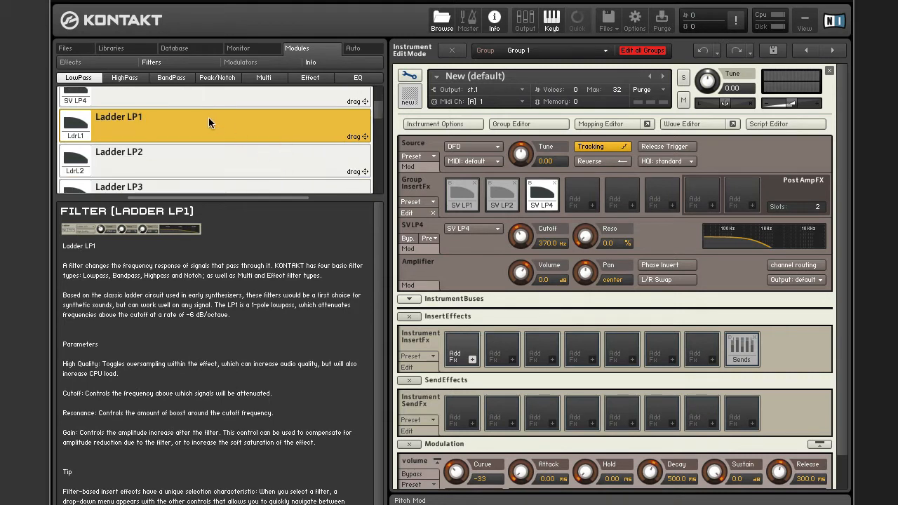
drag(209, 118, 587, 196)
drag(308, 162, 623, 195)
Insert the Ladder LP3 and Ladder LP4 filters in the sixth and seventh Group InsertFx slots
scroll(239, 144, down, 1)
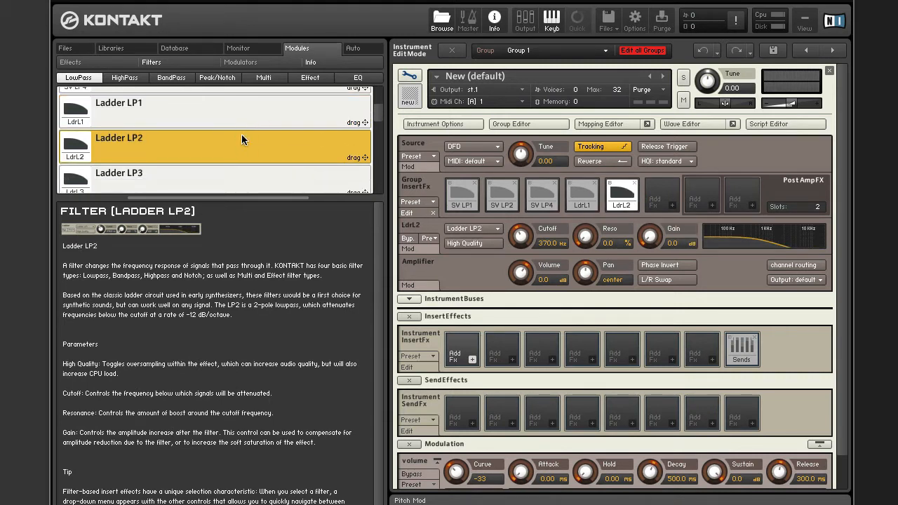
drag(236, 174, 663, 201)
scroll(293, 152, down, 1)
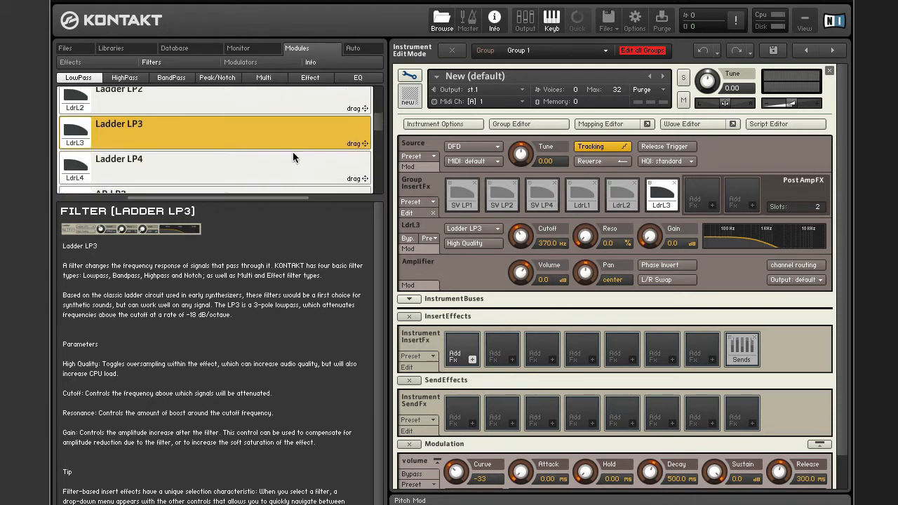
click(293, 153)
drag(288, 172, 700, 194)
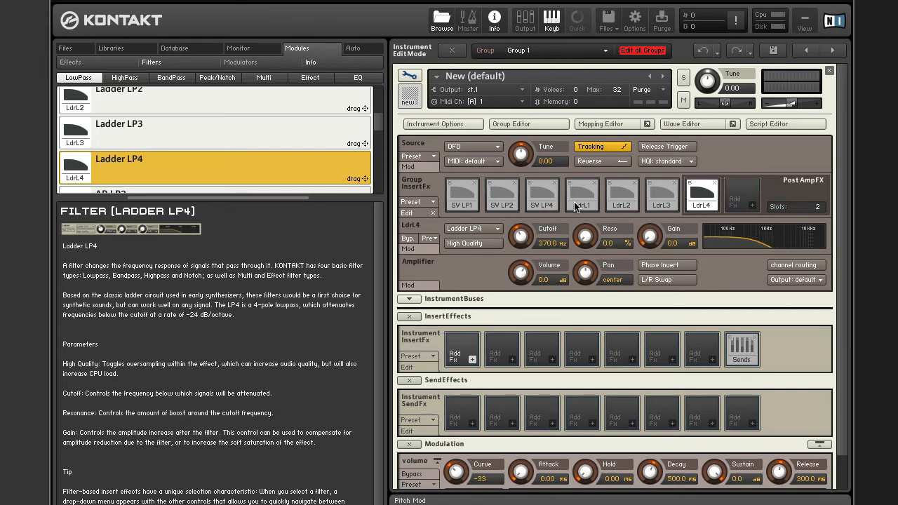
Examine the four loaded Ladder lowpass filters in turn, switching High Quality on and back off for Ladder LP1
click(593, 202)
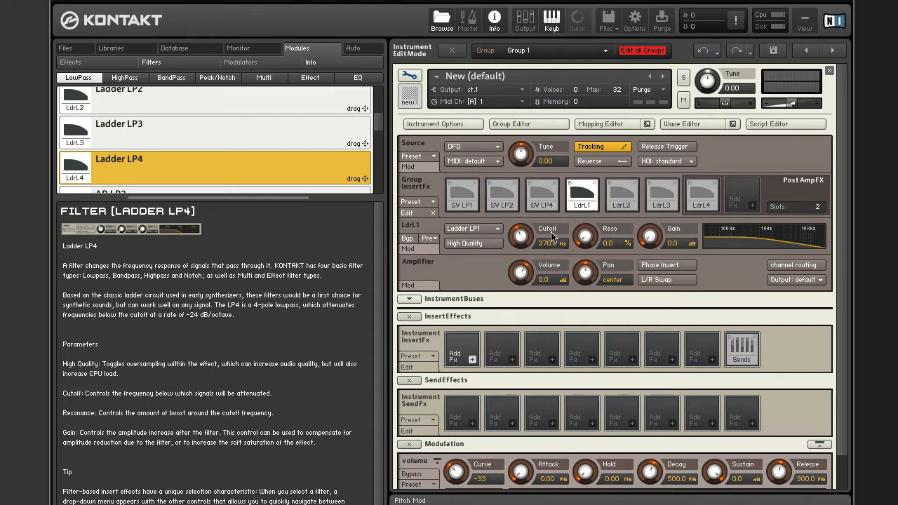
click(495, 249)
click(494, 247)
click(612, 196)
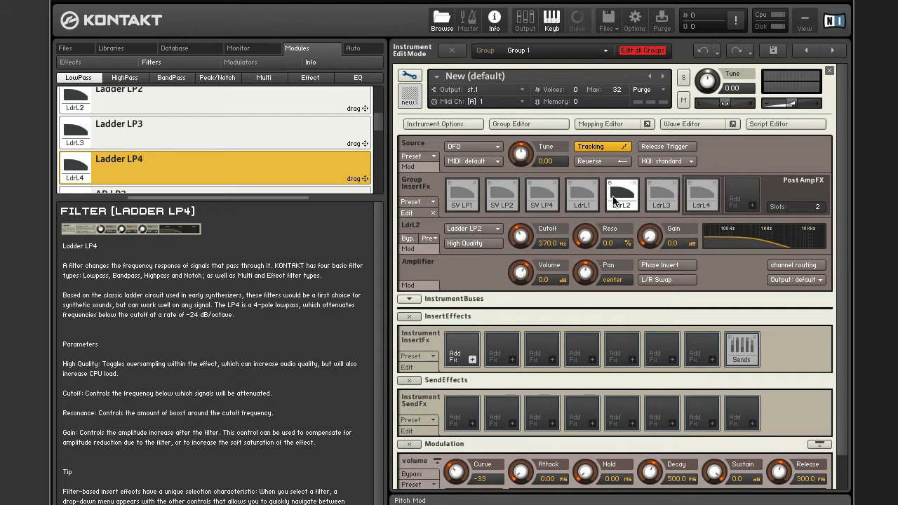
click(664, 202)
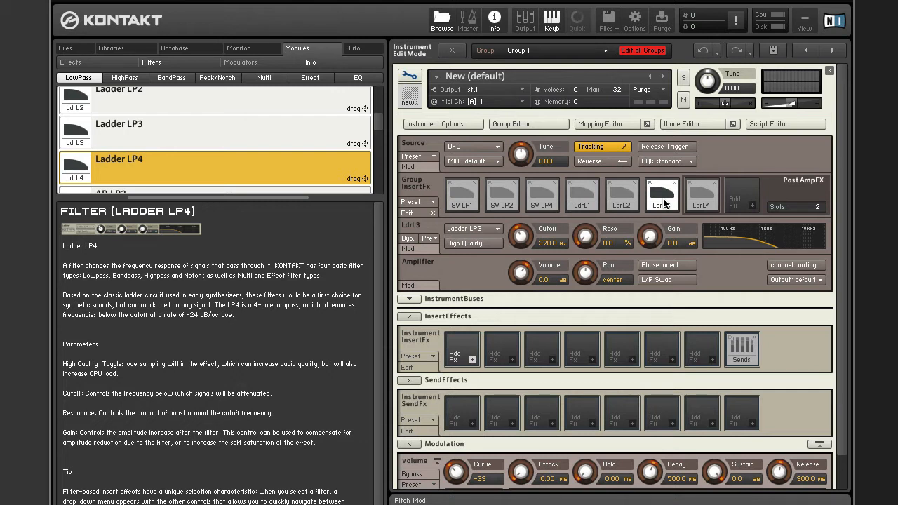
click(701, 203)
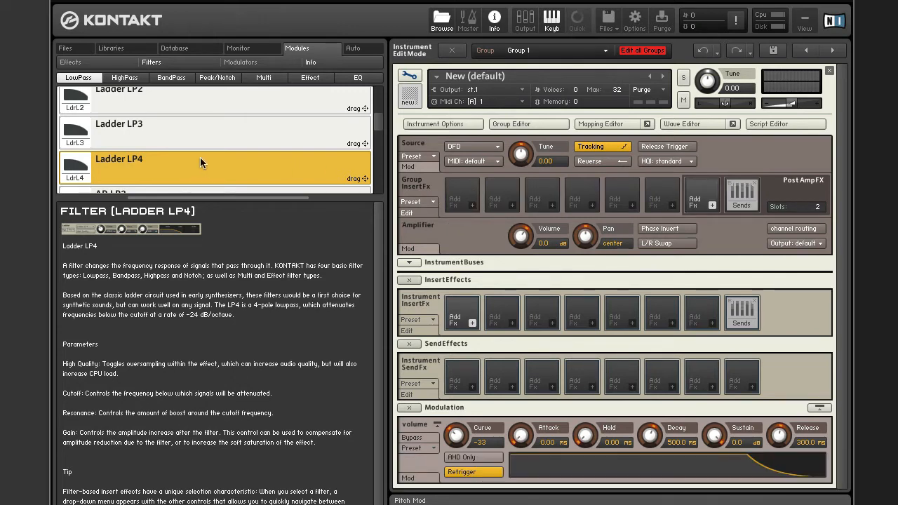
Insert the AR LP2, AR LP4 and AR LP2/4 filters in the first three Group InsertFx slots
scroll(200, 158, down, 1)
click(193, 146)
drag(355, 154, 461, 195)
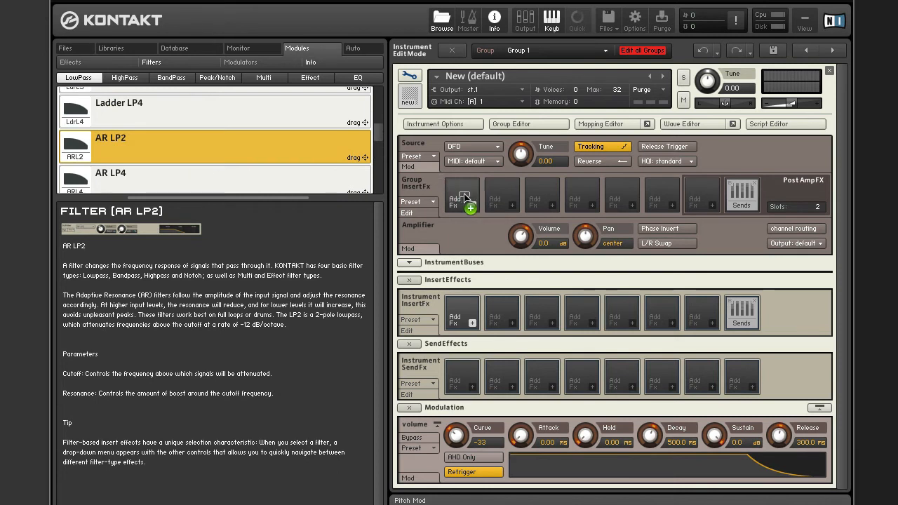
scroll(217, 164, down, 1)
click(207, 138)
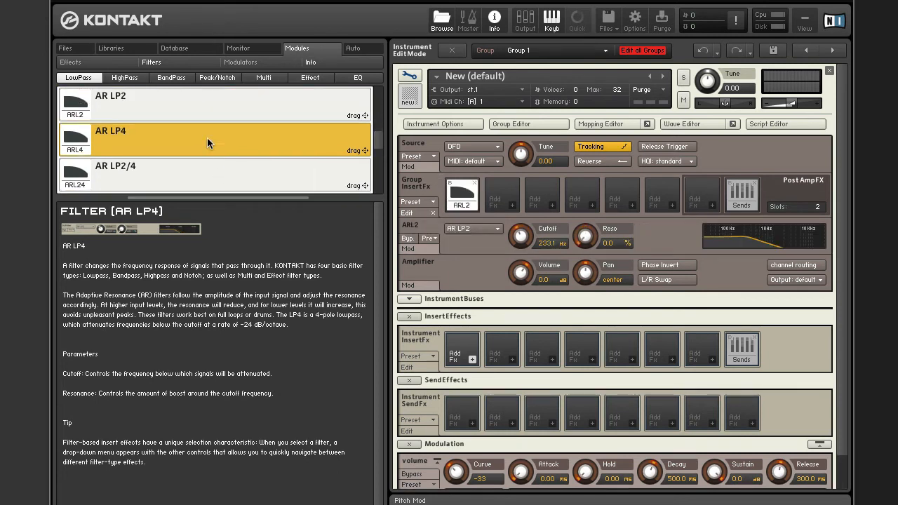
drag(207, 138, 501, 197)
scroll(218, 142, down, 1)
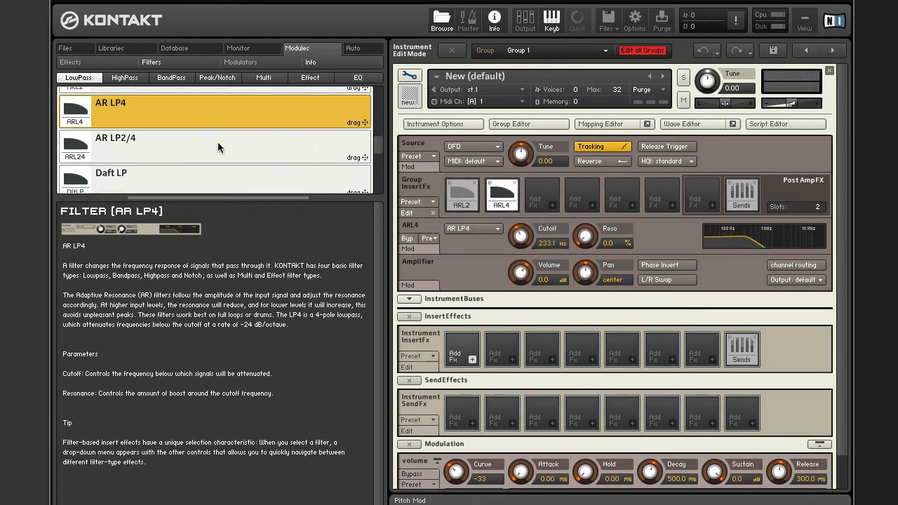
click(217, 142)
drag(218, 142, 554, 197)
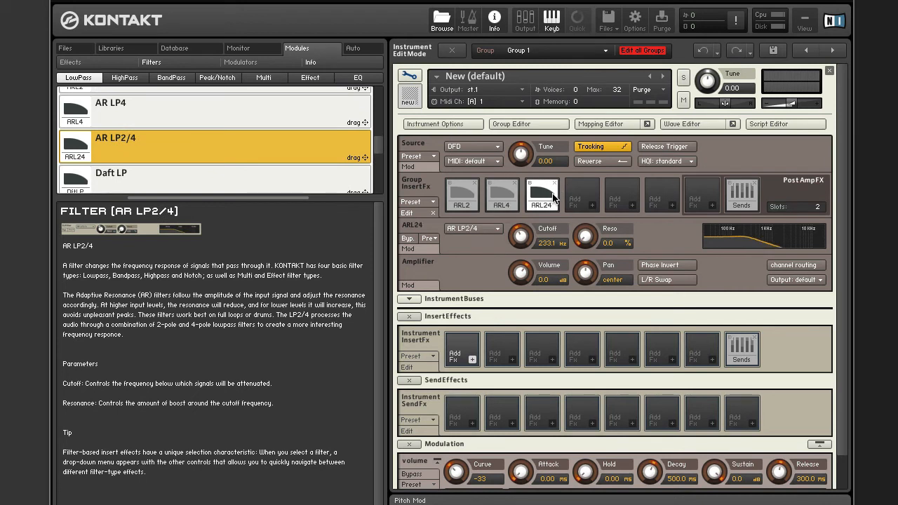
Compare the controls and response curves of the loaded AR LP2, AR LP4 and AR LP2/4 filters
click(460, 194)
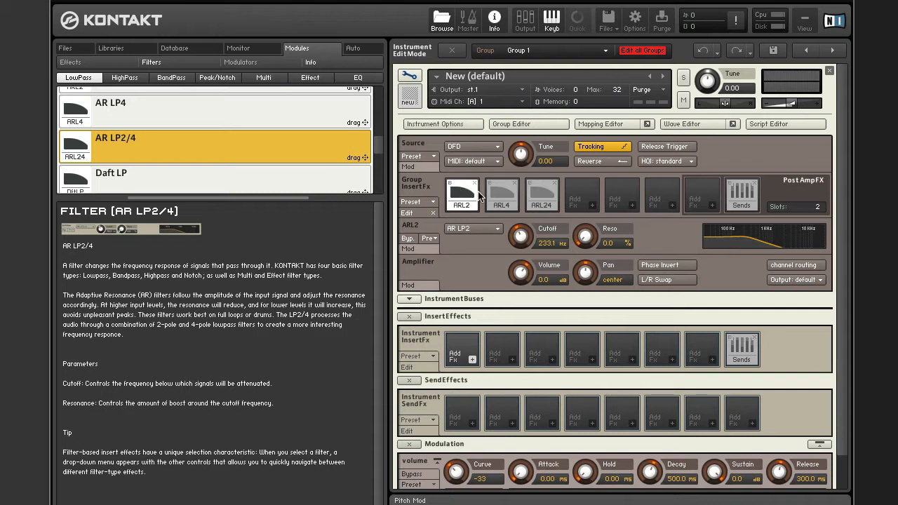
click(502, 195)
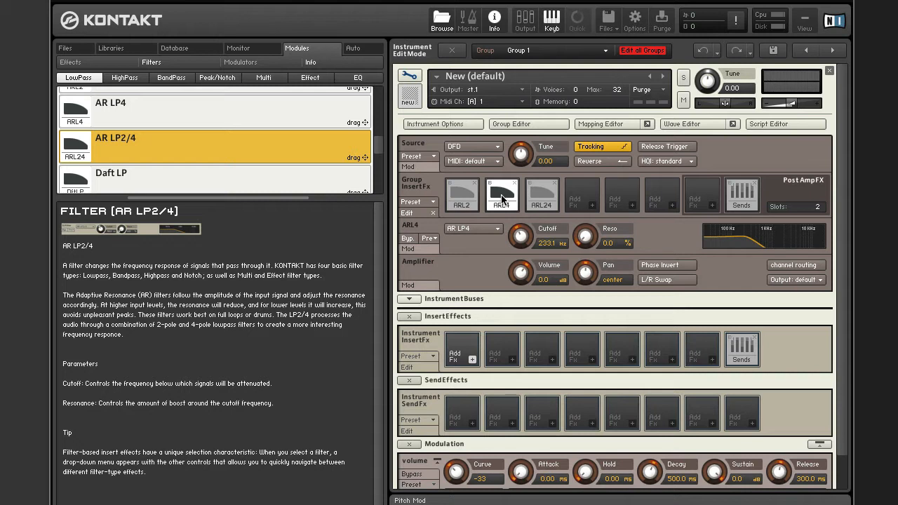
click(543, 205)
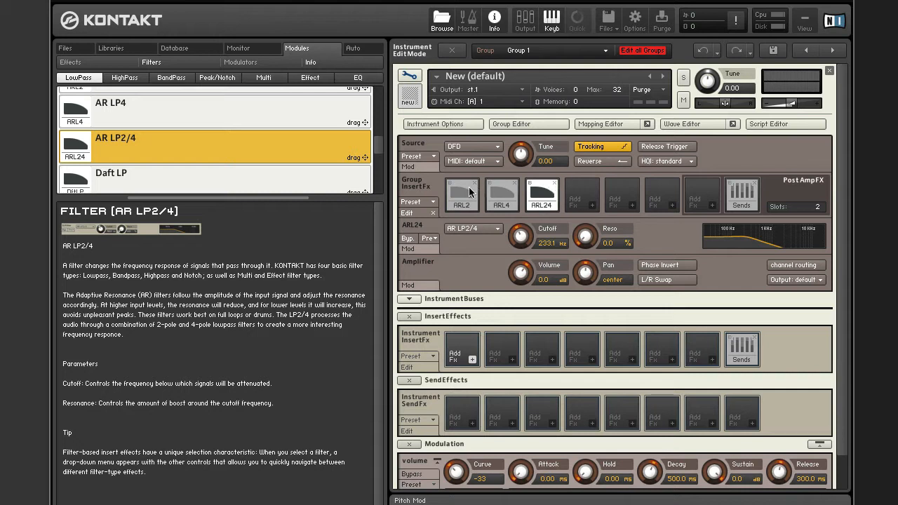
Insert the Daft LP and Pro 53 filters in the fourth and fifth Group InsertFx slots
scroll(244, 142, down, 3)
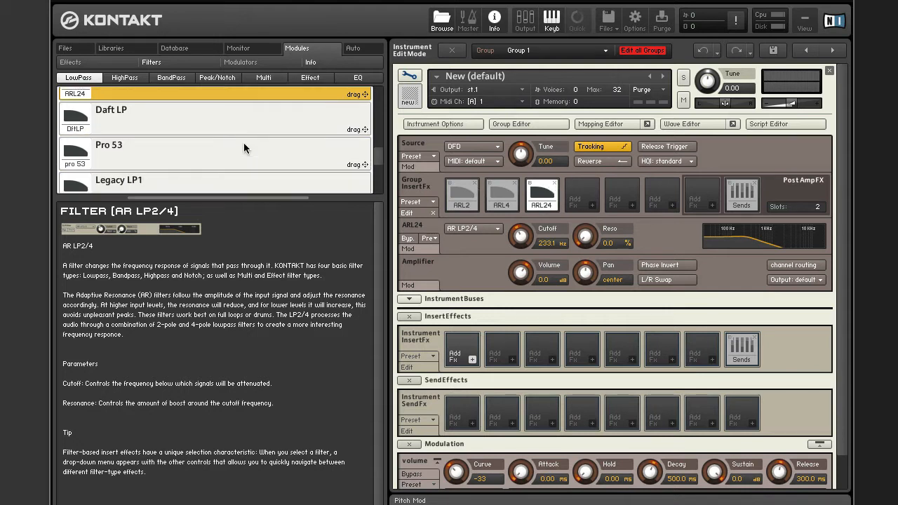
click(212, 128)
drag(208, 127, 582, 192)
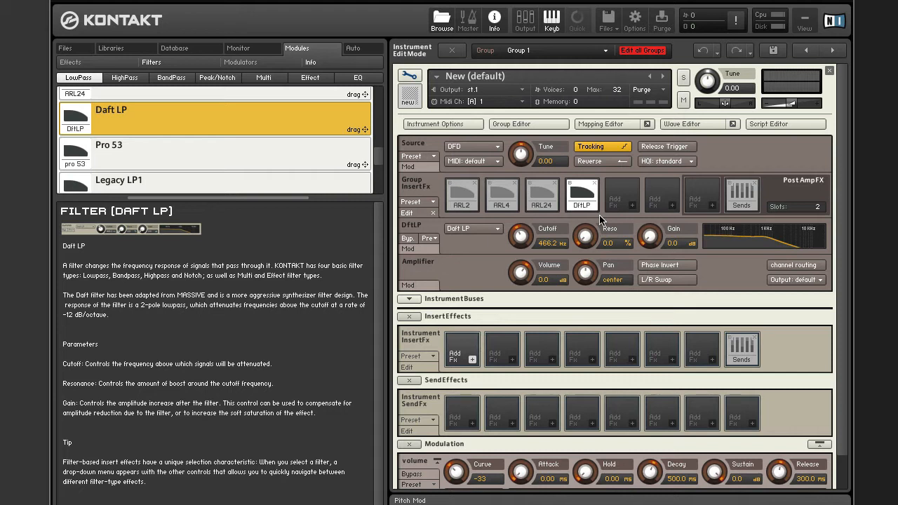
click(272, 160)
drag(231, 159, 631, 206)
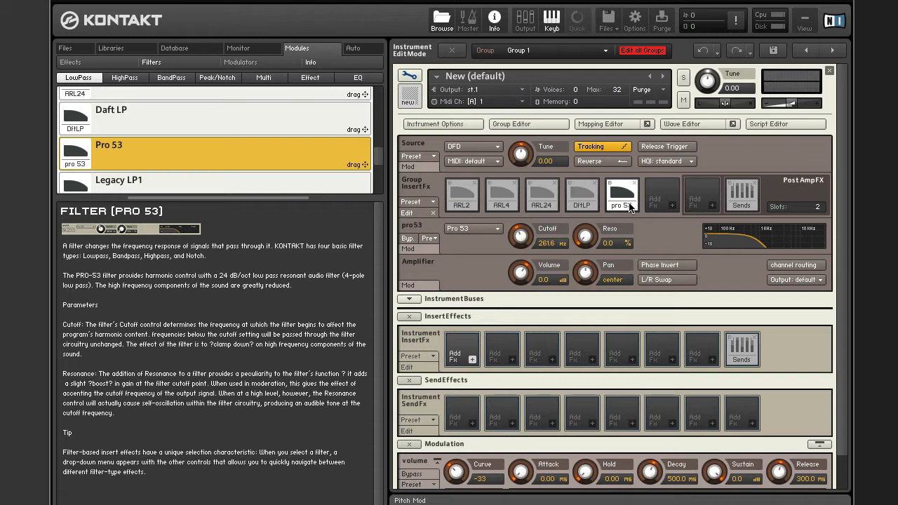
Read the description of the Legacy LP1 filter in the LowPass list
scroll(299, 152, down, 2)
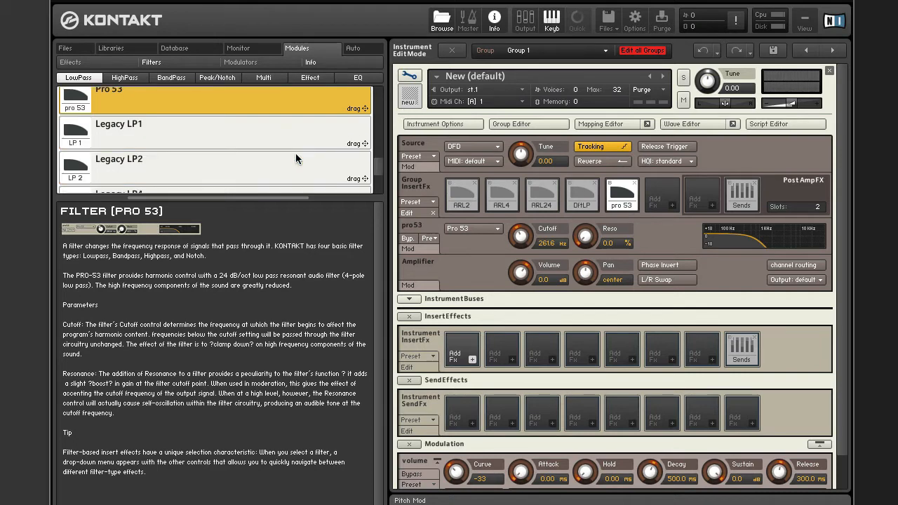
click(256, 134)
scroll(256, 132, down, 1)
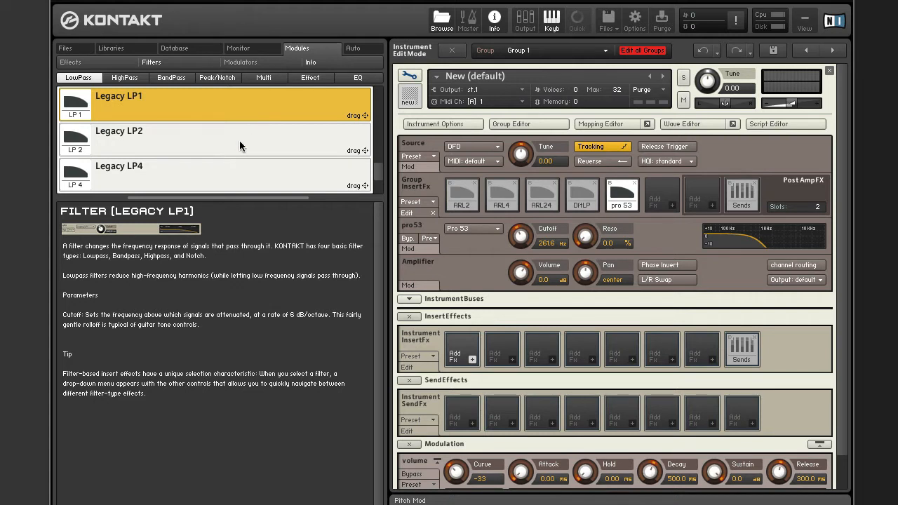
Read the descriptions of the Legacy LP2, Legacy LP4, Legacy LP6 and Legacy Ladder filters in the LowPass list
click(239, 145)
scroll(244, 148, down, 1)
click(266, 139)
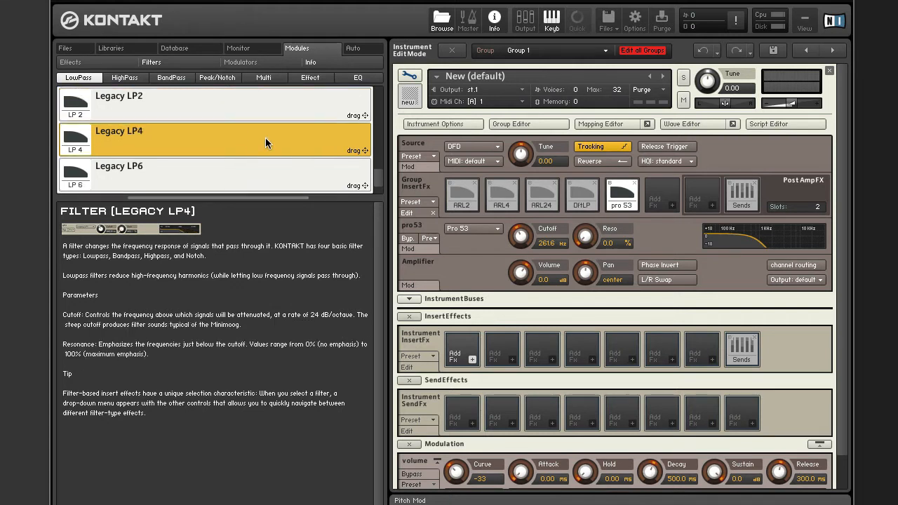
scroll(266, 141, down, 1)
click(252, 145)
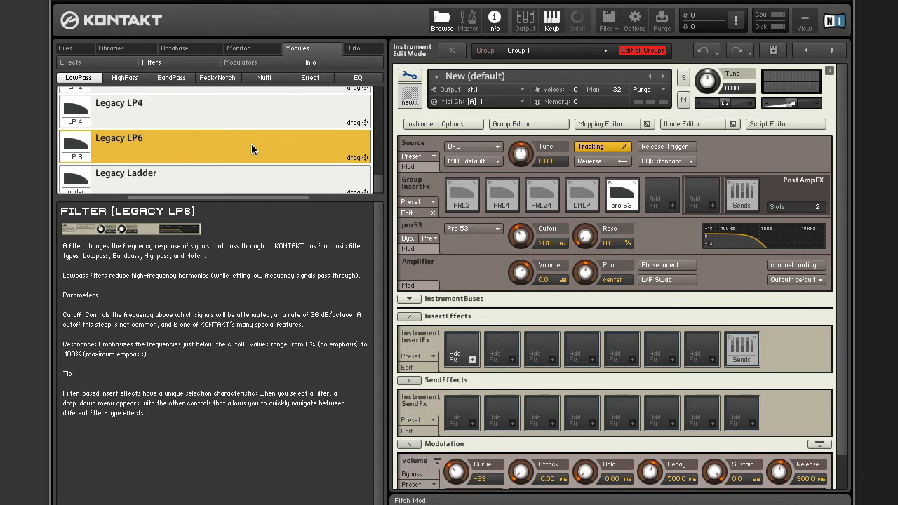
click(257, 167)
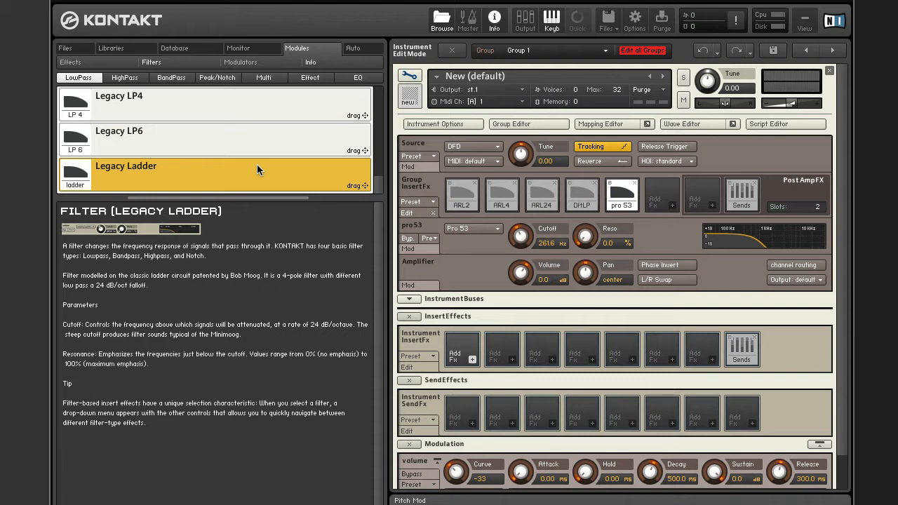
Clear all loaded lowpass filters from the Group InsertFx slots with a chain preset
click(430, 202)
mouse_move(422, 224)
click(475, 274)
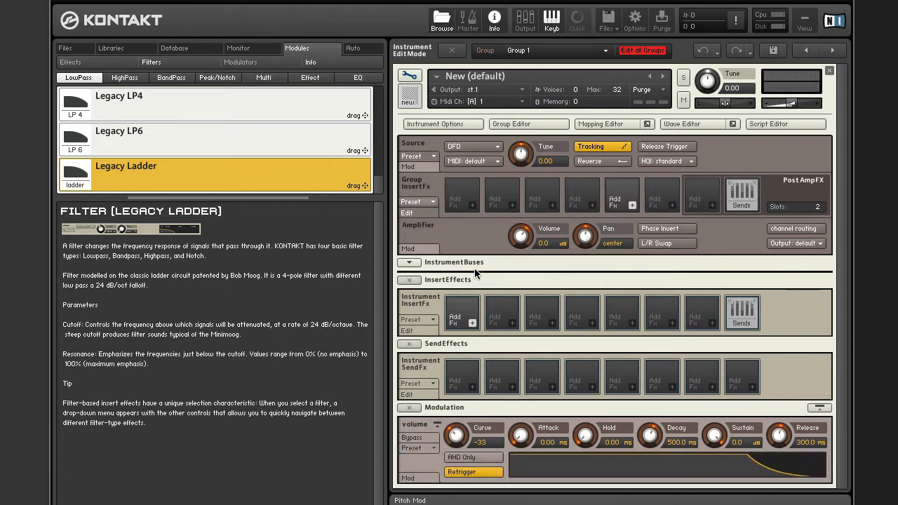
Insert the SV HP1, SV HP2 and SV HP4 highpass filters in the first three Group InsertFx slots
click(125, 77)
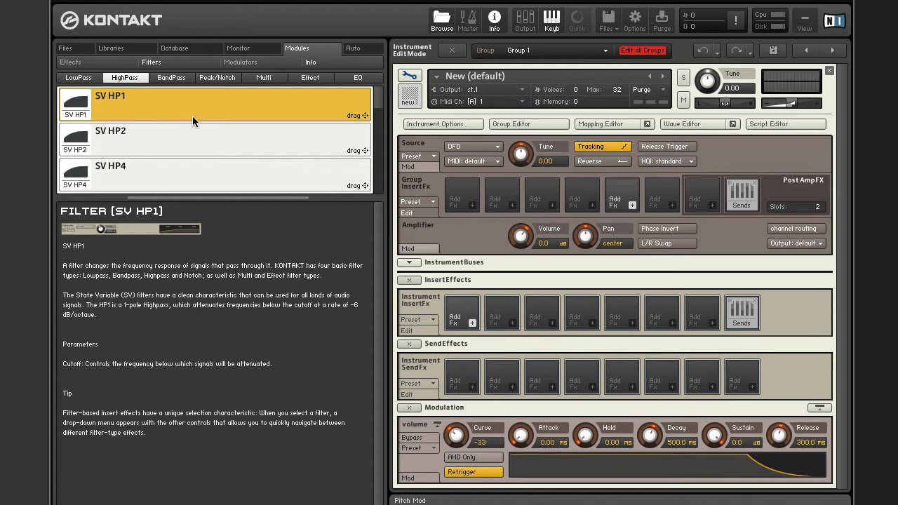
drag(193, 110, 458, 191)
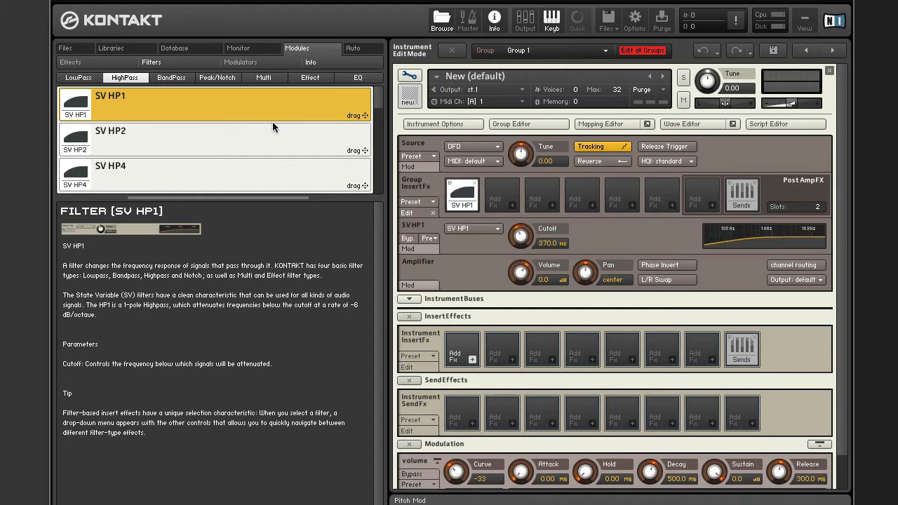
drag(272, 126, 502, 191)
drag(288, 167, 546, 193)
scroll(315, 144, down, 2)
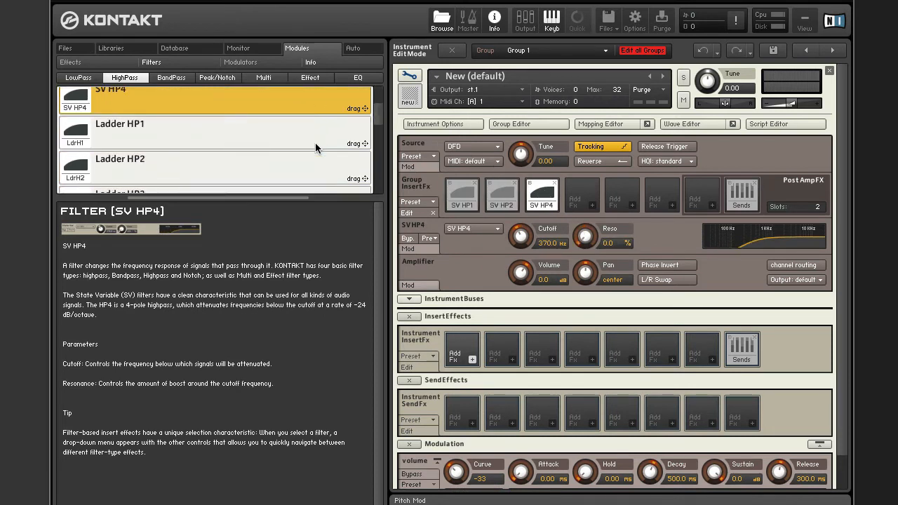
scroll(315, 144, down, 1)
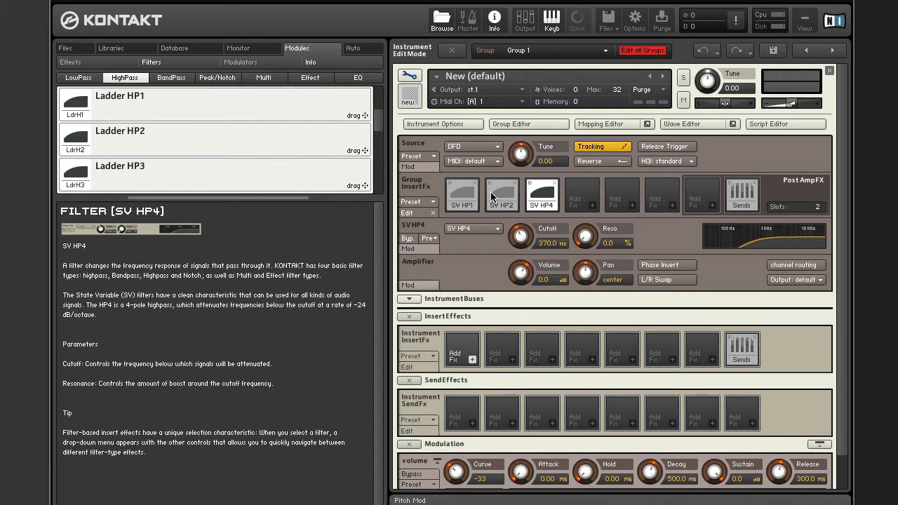
Compare the controls and response curves of the loaded SV HP1, SV HP2 and SV HP4 filters
click(511, 196)
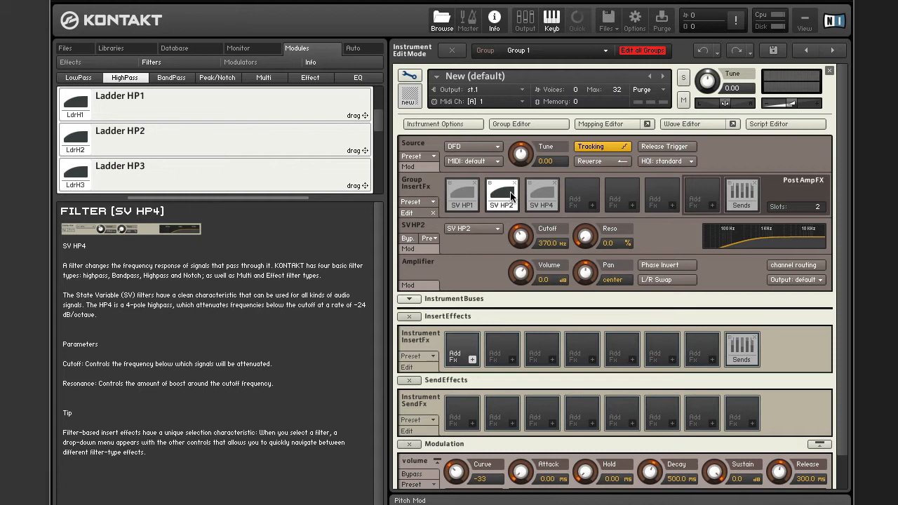
click(470, 202)
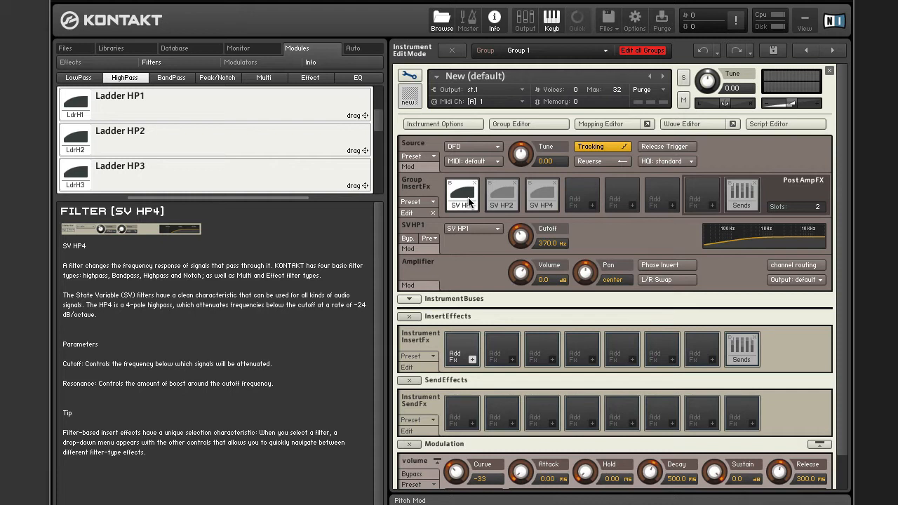
click(508, 201)
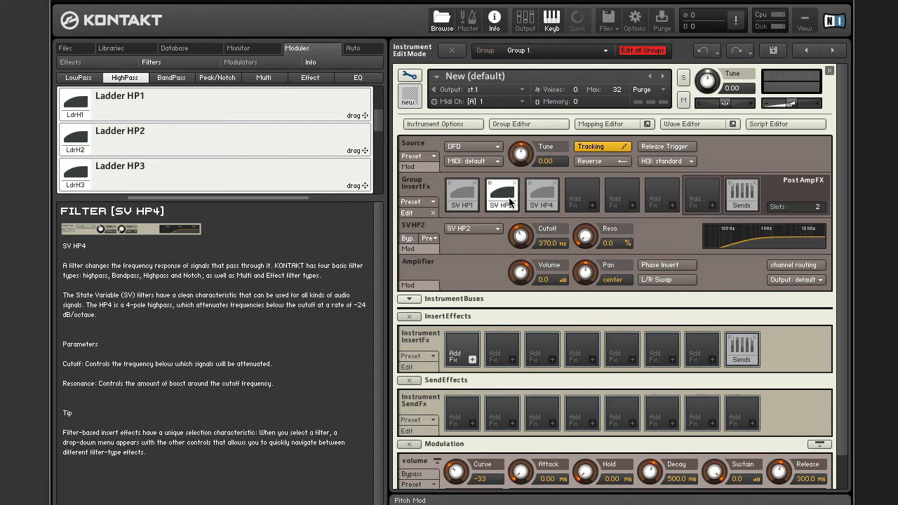
click(546, 200)
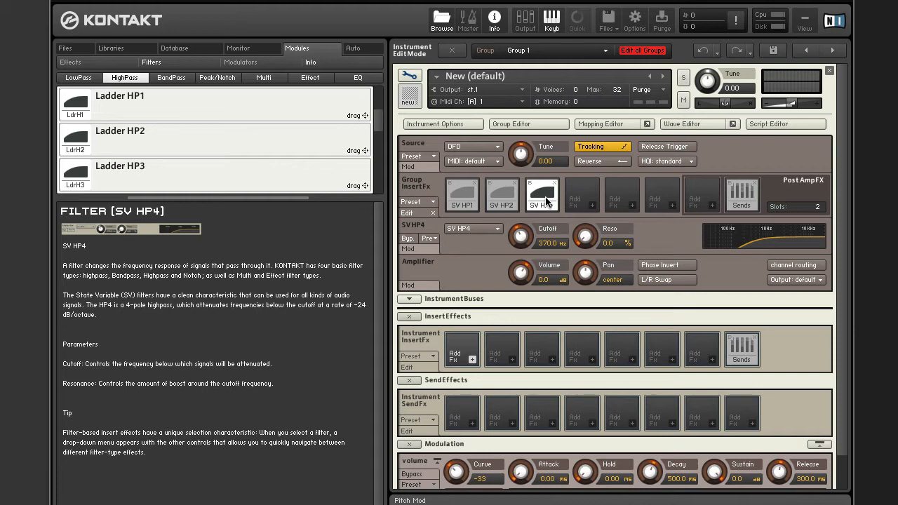
Insert the Ladder HP1, HP2, HP3 and HP4 filters in the fourth to seventh Group InsertFx slots
click(203, 112)
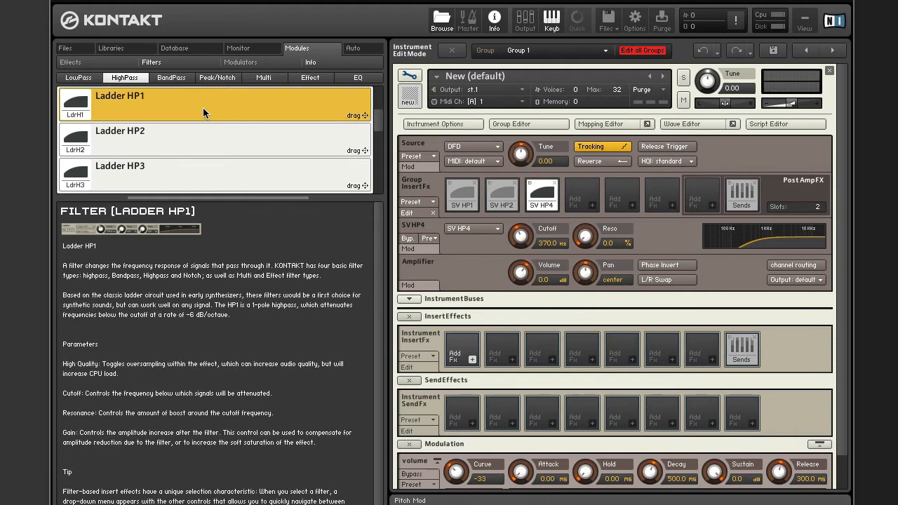
drag(202, 107, 583, 196)
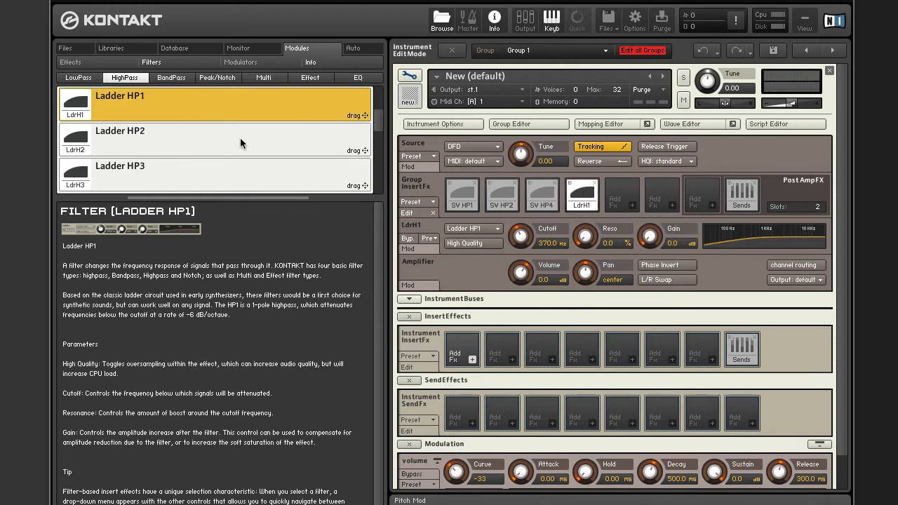
drag(240, 143, 622, 197)
drag(266, 172, 652, 200)
scroll(329, 157, down, 2)
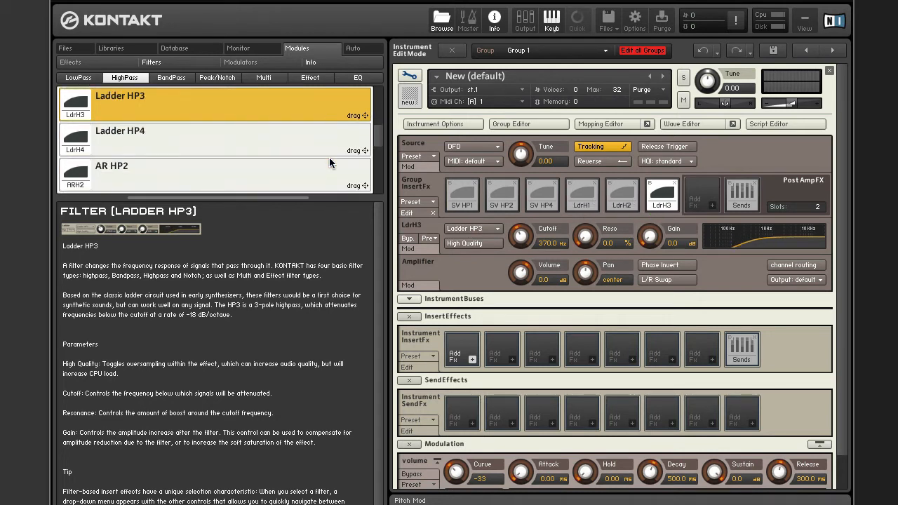
scroll(329, 163, down, 2)
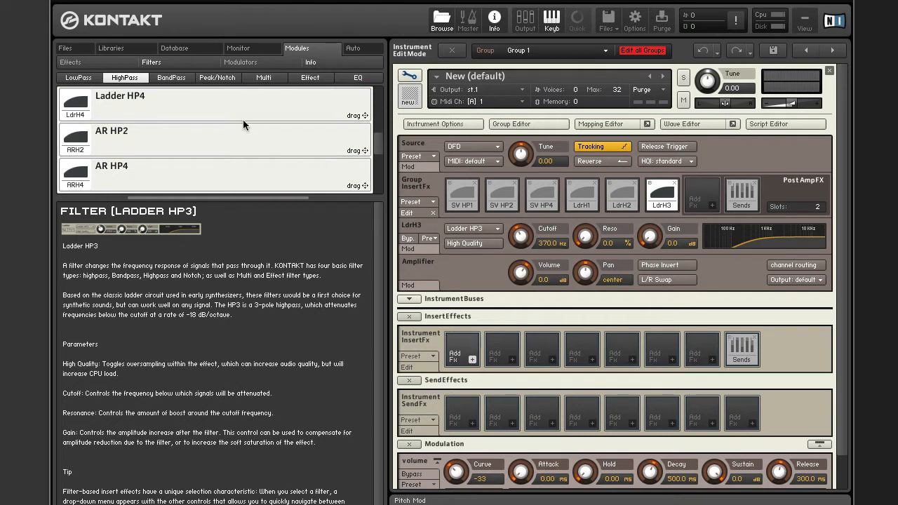
drag(243, 125, 702, 195)
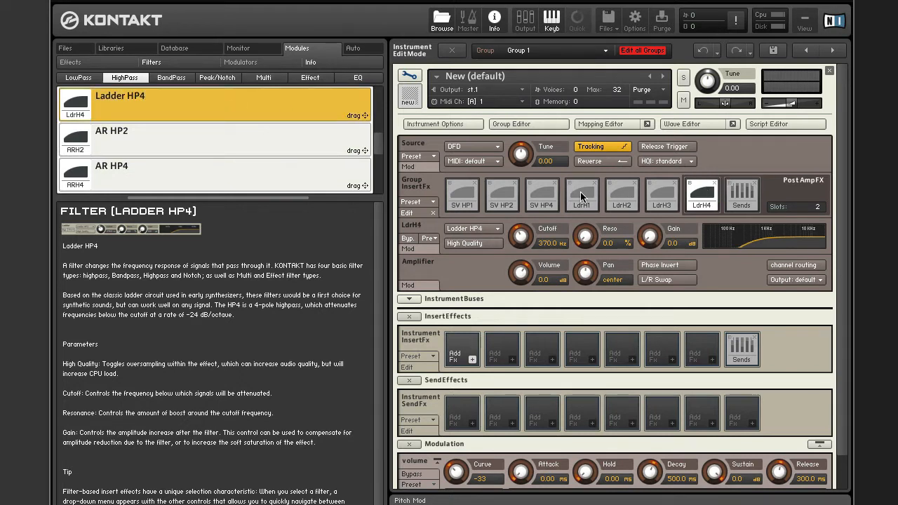
Compare the controls and response curves of the four loaded Ladder highpass filters
click(580, 193)
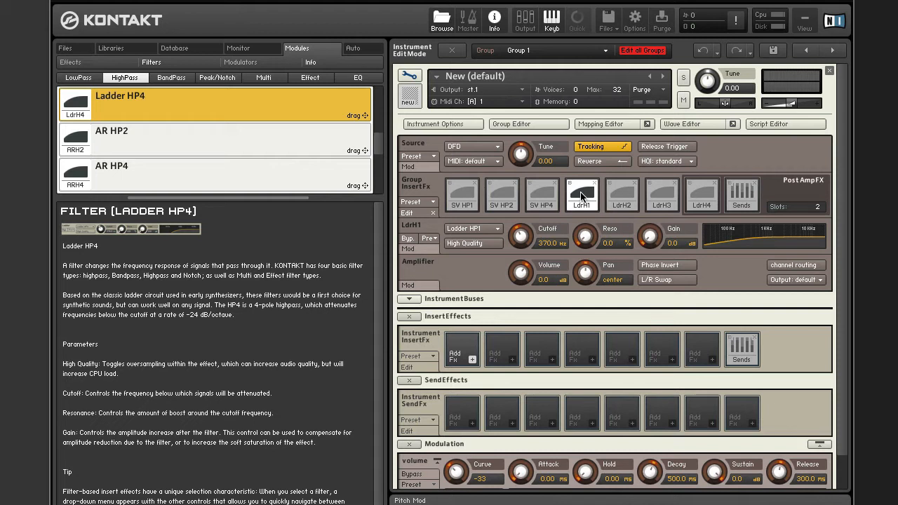
click(629, 205)
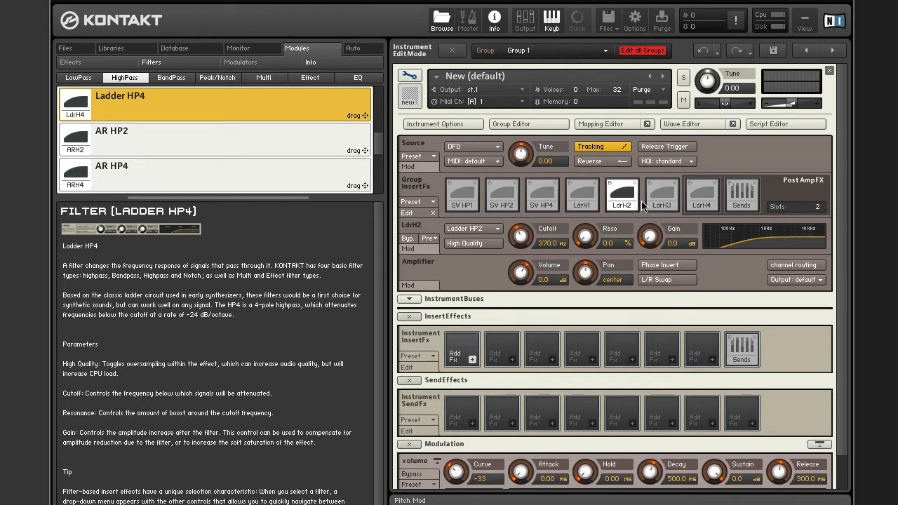
click(669, 199)
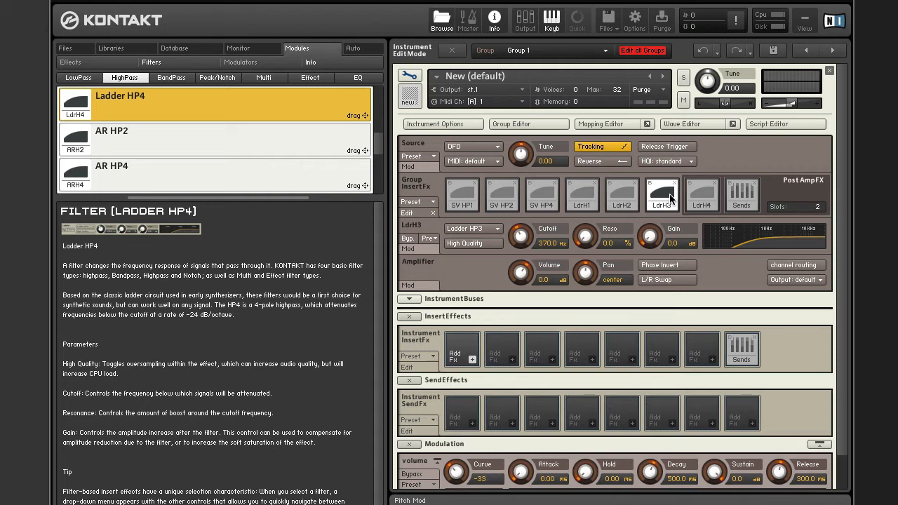
click(700, 200)
Clear the SV and Ladder highpass filters from the Group InsertFx slots with a chain preset
click(434, 202)
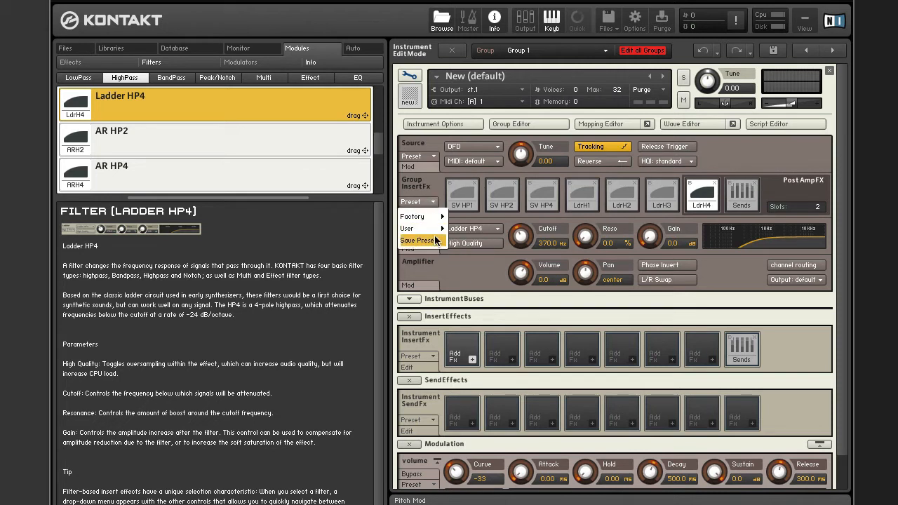
mouse_move(435, 229)
click(475, 268)
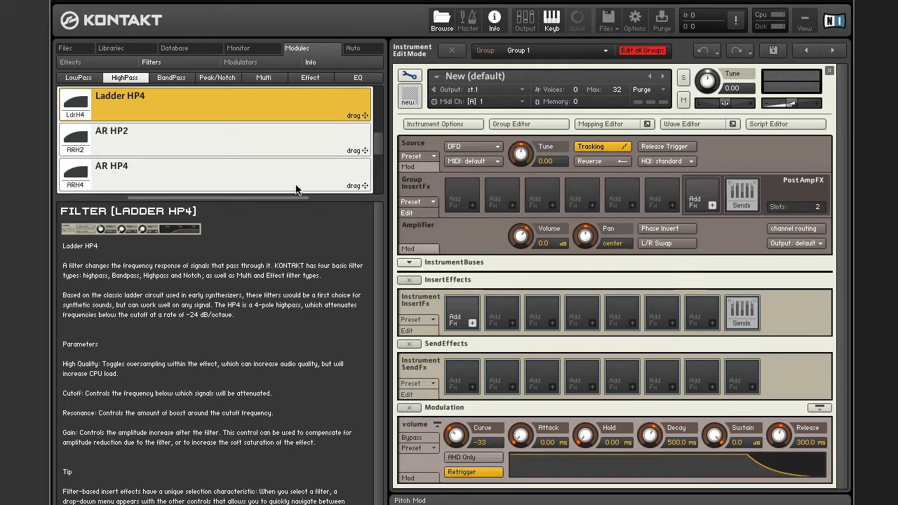
Insert the AR HP2, AR HP4 and AR HP2/4 filters in the first three Group InsertFx slots
scroll(296, 190, down, 2)
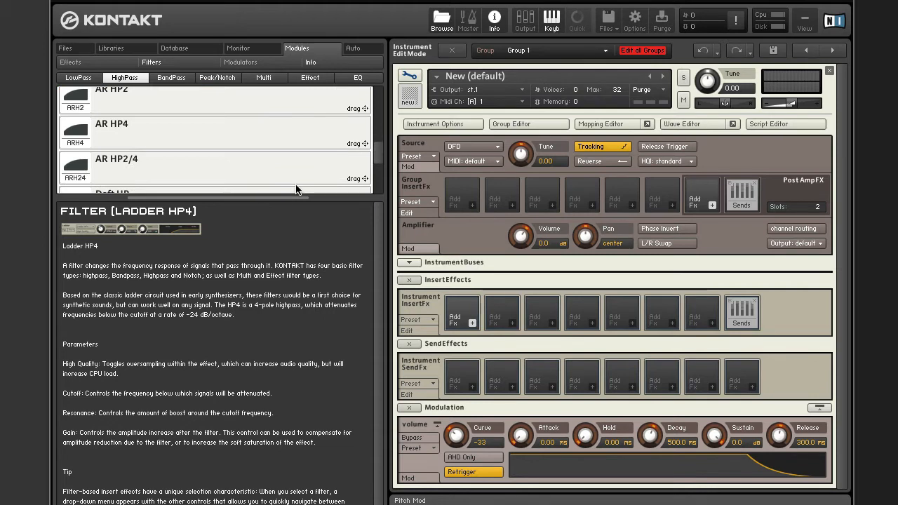
scroll(296, 189, up, 1)
drag(151, 96, 470, 193)
drag(208, 135, 501, 197)
drag(292, 167, 544, 195)
scroll(328, 166, down, 2)
scroll(328, 166, down, 2)
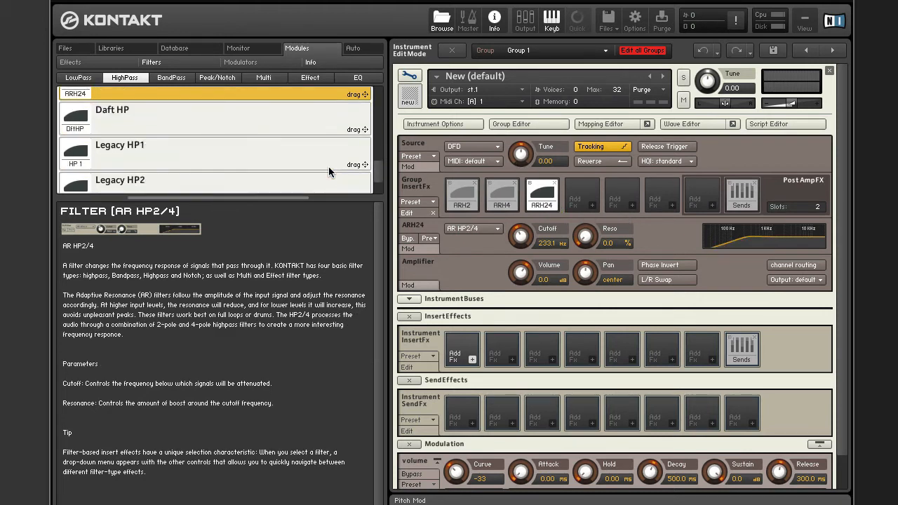
Compare the response curves of the loaded AR HP2, AR HP4 and AR HP2/4 filters
click(467, 195)
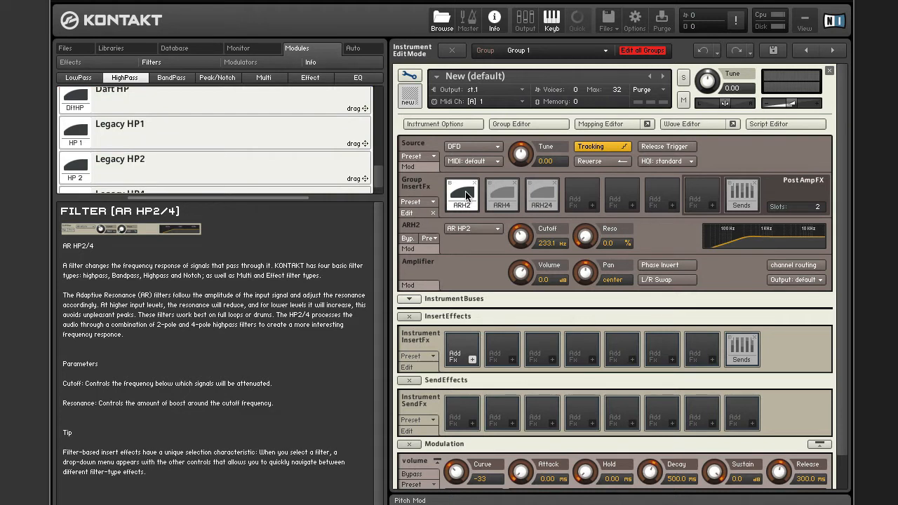
click(510, 208)
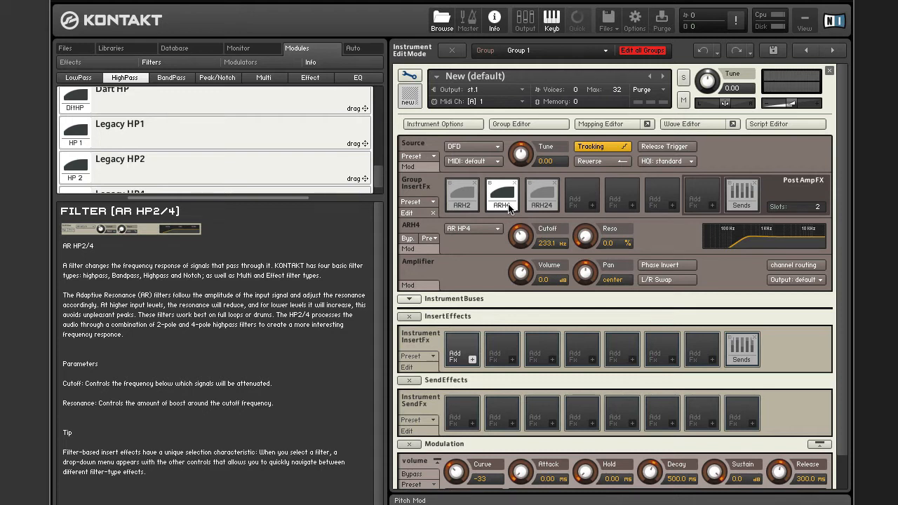
click(546, 206)
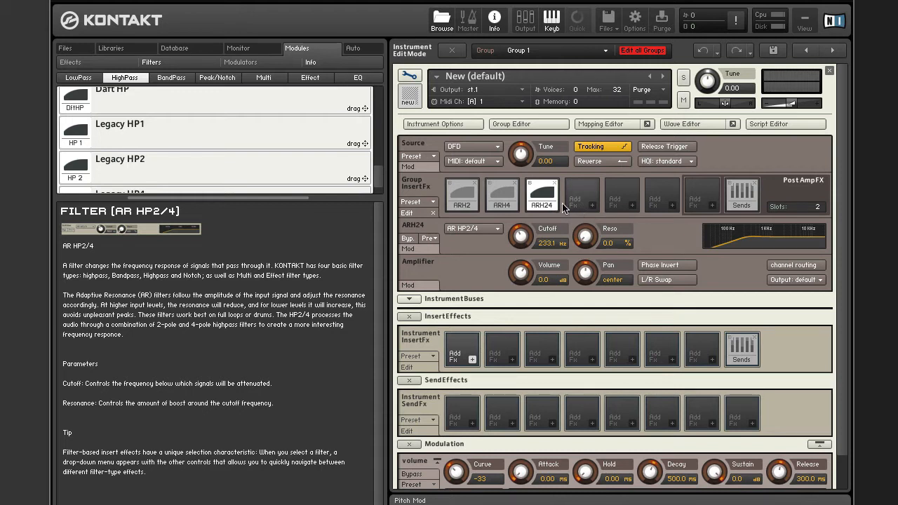
Insert the Daft HP filter in the fourth Group InsertFx slot
scroll(217, 175, up, 1)
click(153, 115)
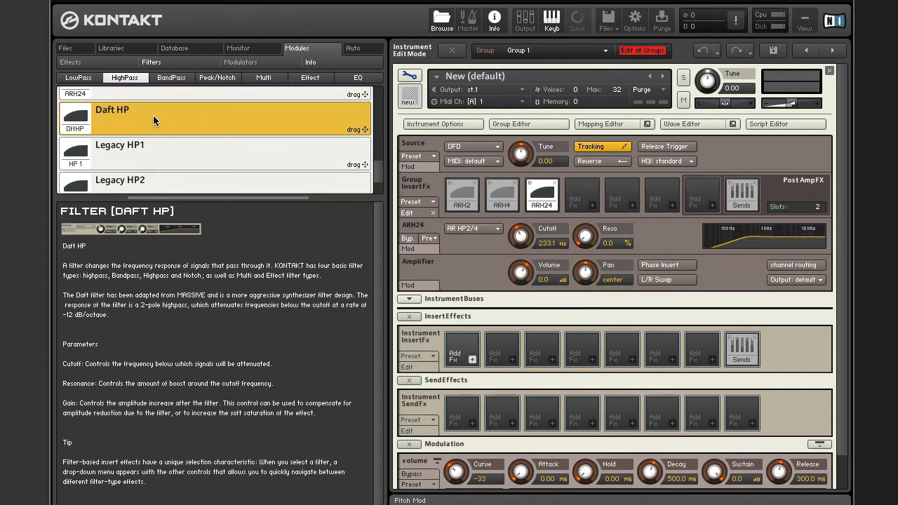
drag(174, 120, 591, 205)
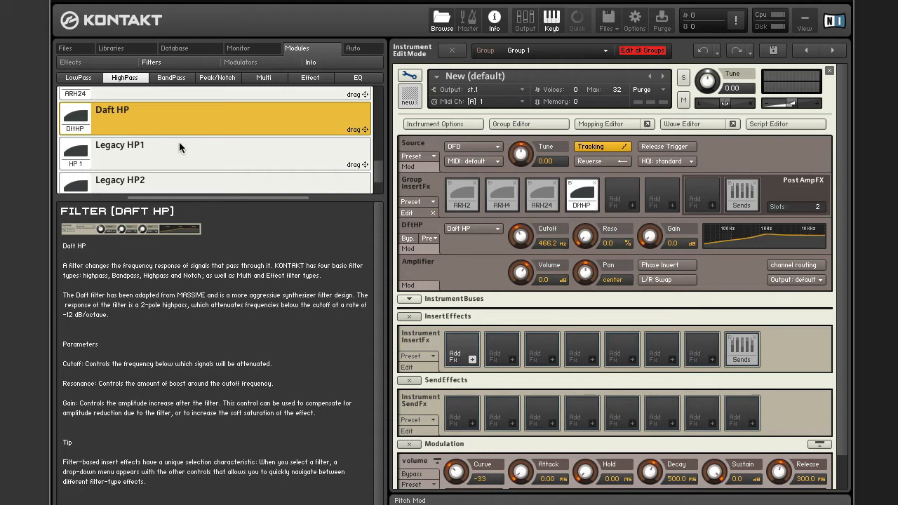
Read the descriptions of the Legacy HP1, Legacy HP2 and Legacy HP4 filters in the HighPass list
click(193, 156)
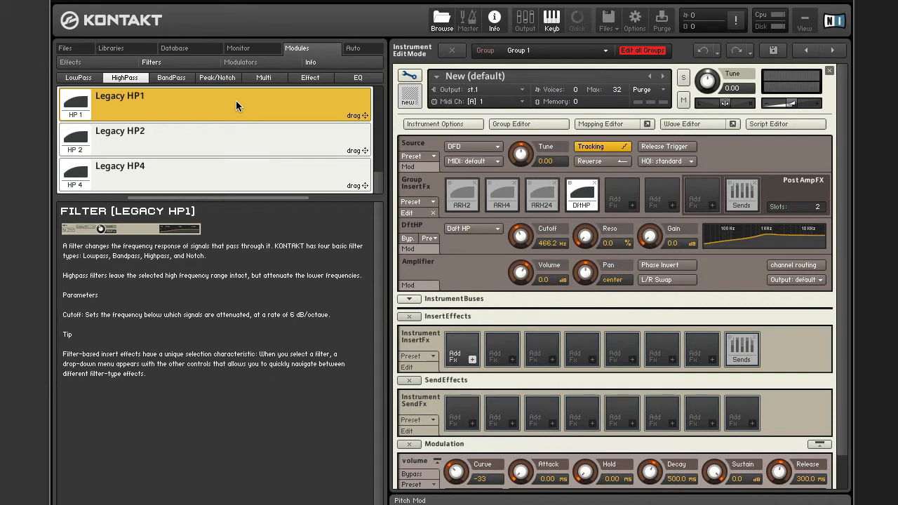
click(216, 151)
click(240, 173)
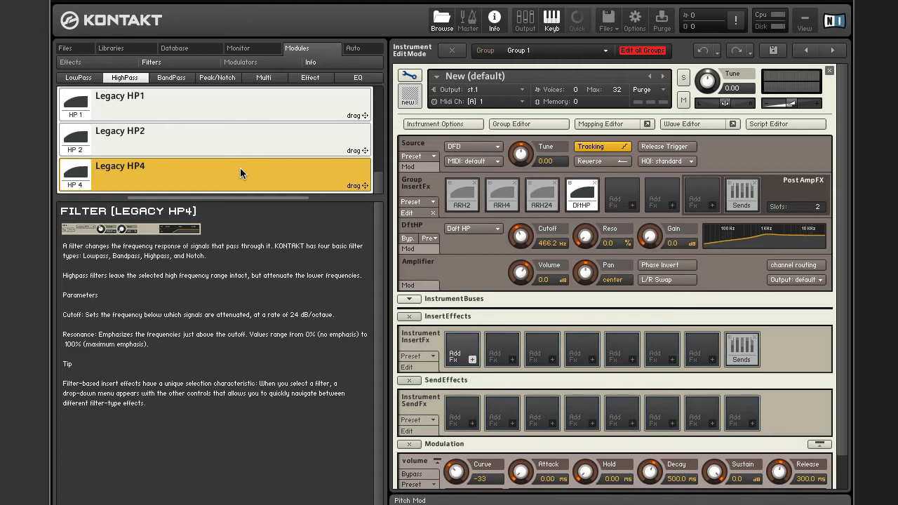
Clear the Group InsertFx slots and insert the SV BP2 and SV BP4 bandpass filters in the first two
click(180, 79)
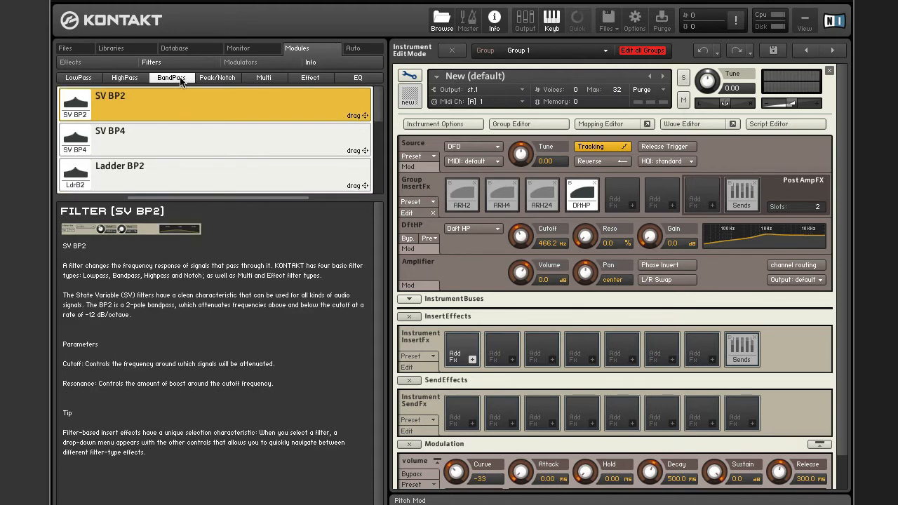
click(431, 203)
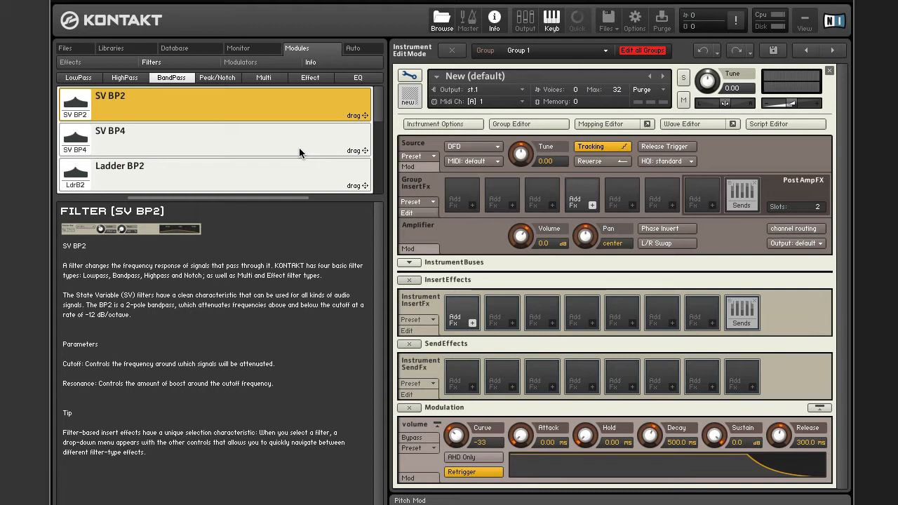
drag(253, 123, 472, 199)
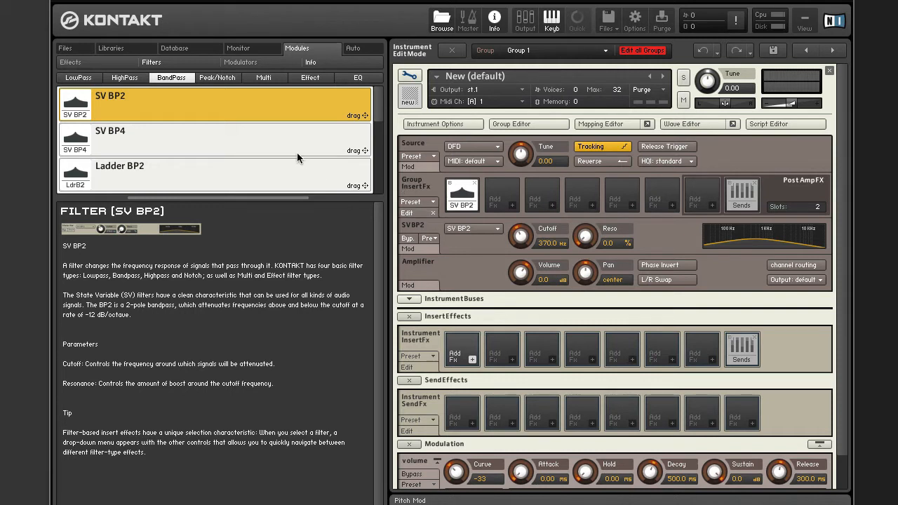
drag(297, 151, 480, 185)
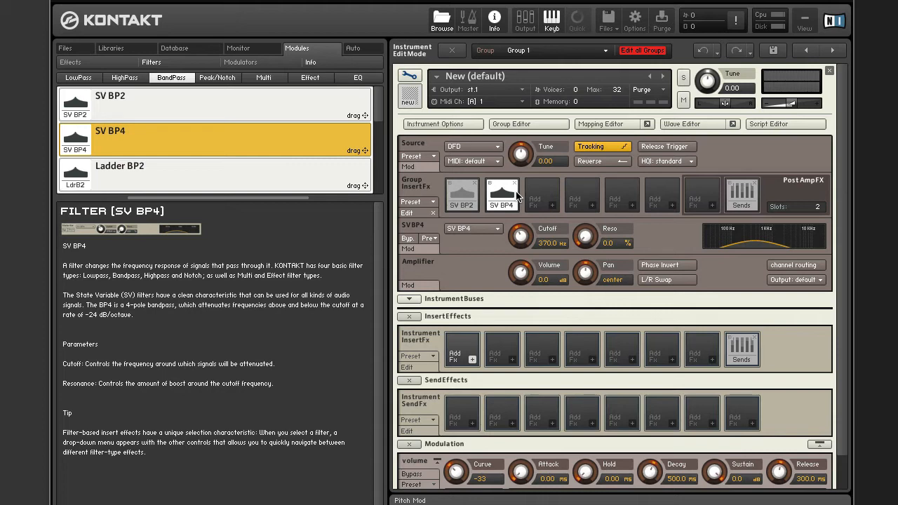
Insert the Ladder BP2 and Ladder BP4 filters in the third and fourth Group InsertFx slots and compare them
click(226, 162)
drag(223, 169, 543, 187)
scroll(269, 158, down, 2)
click(175, 158)
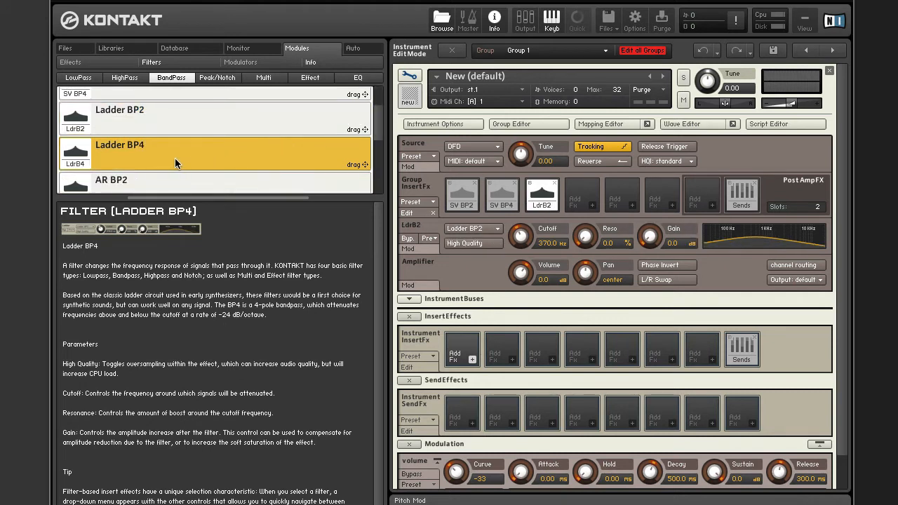
drag(175, 158, 582, 197)
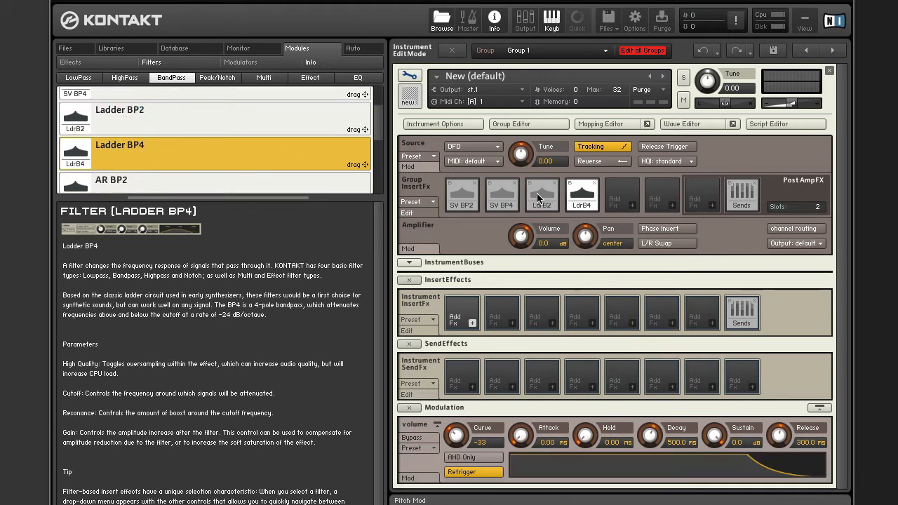
click(537, 197)
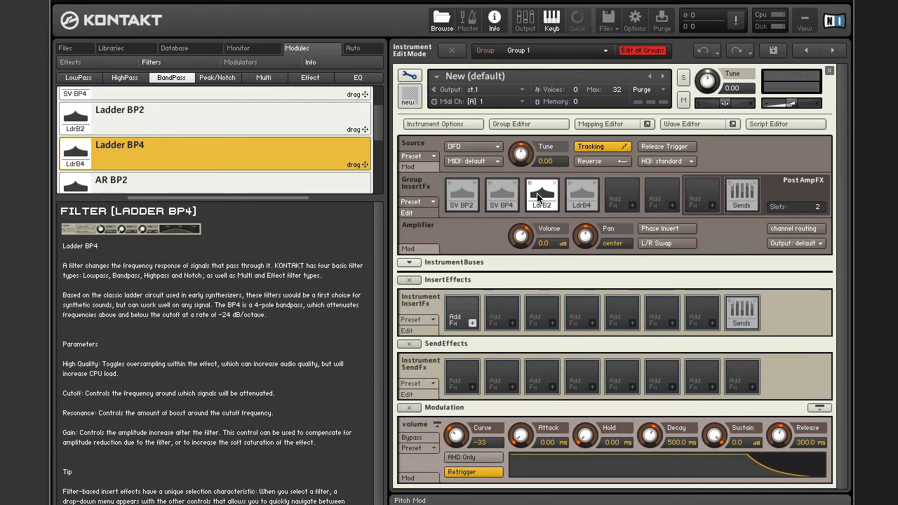
click(595, 197)
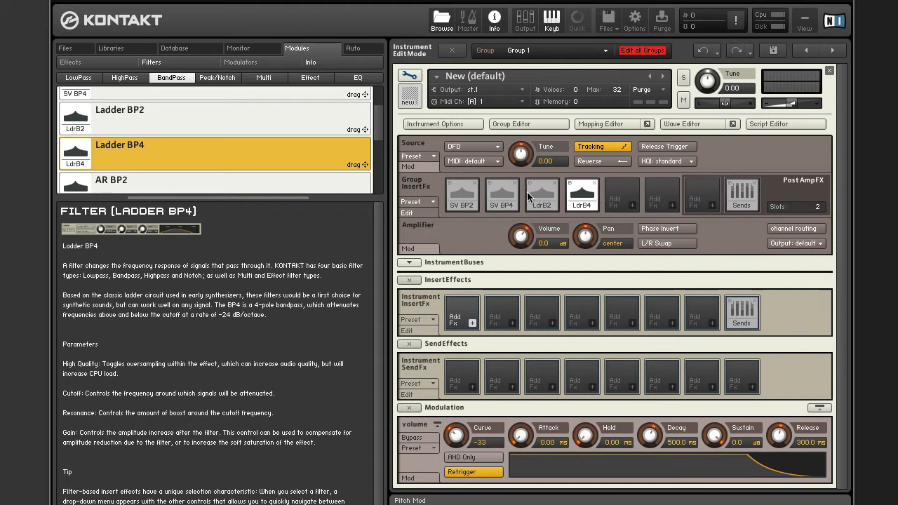
Insert the AR BP2, AR BP4 and AR BP2/4 filters in the fifth, sixth and seventh Group InsertFx slots
scroll(314, 140, down, 1)
click(235, 163)
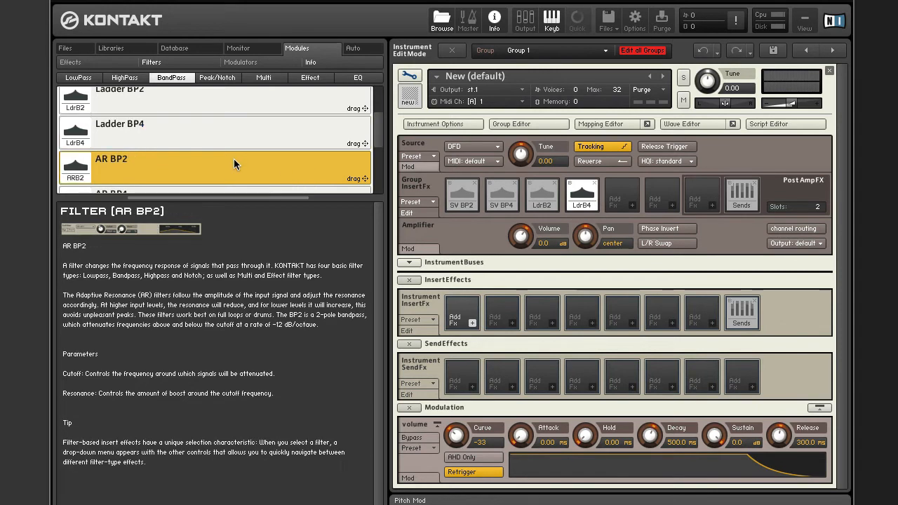
scroll(234, 161, down, 3)
drag(197, 111, 622, 196)
click(246, 148)
drag(520, 161, 667, 194)
click(175, 177)
drag(176, 175, 698, 200)
Compare the response curves of the loaded AR bandpass filters and read the Legacy BP2 description
scroll(308, 190, down, 2)
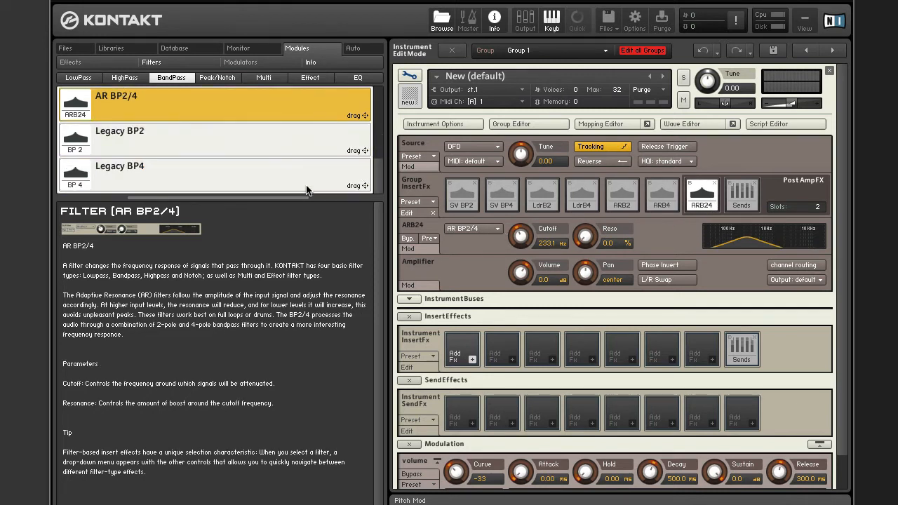
click(623, 191)
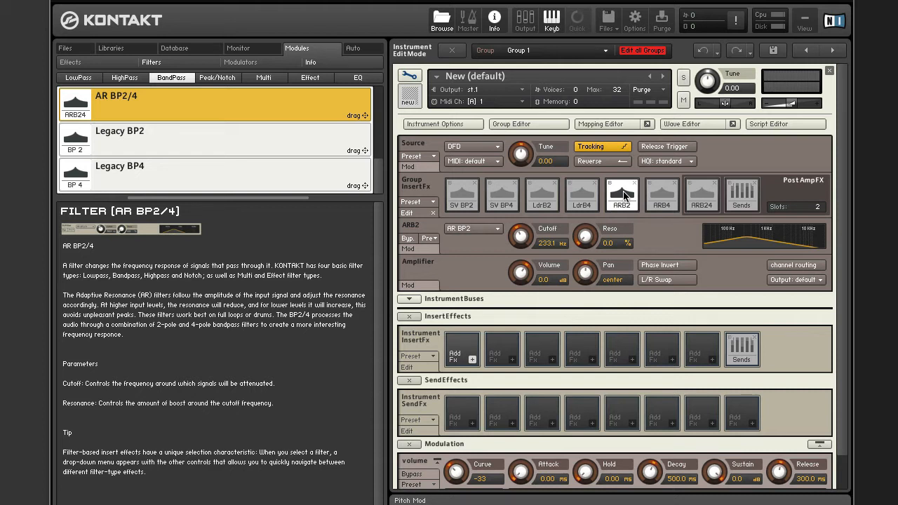
click(664, 199)
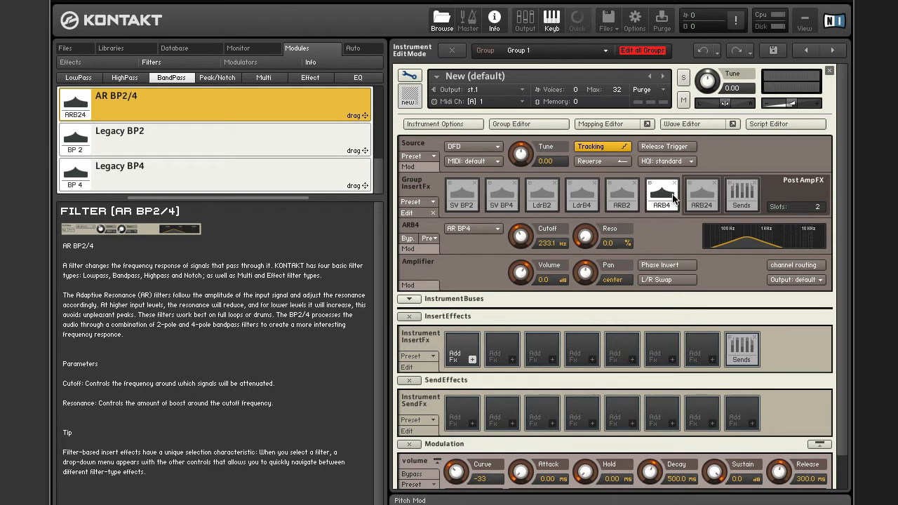
click(695, 193)
click(255, 135)
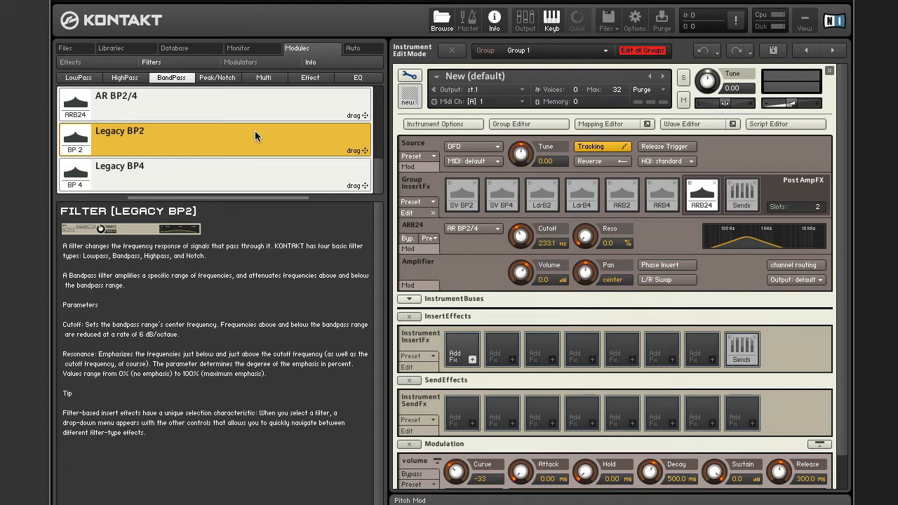
Clear the Group InsertFx slots with the user preset Reset and insert the SV Notch 4 peak/notch filter in the first slot
click(224, 77)
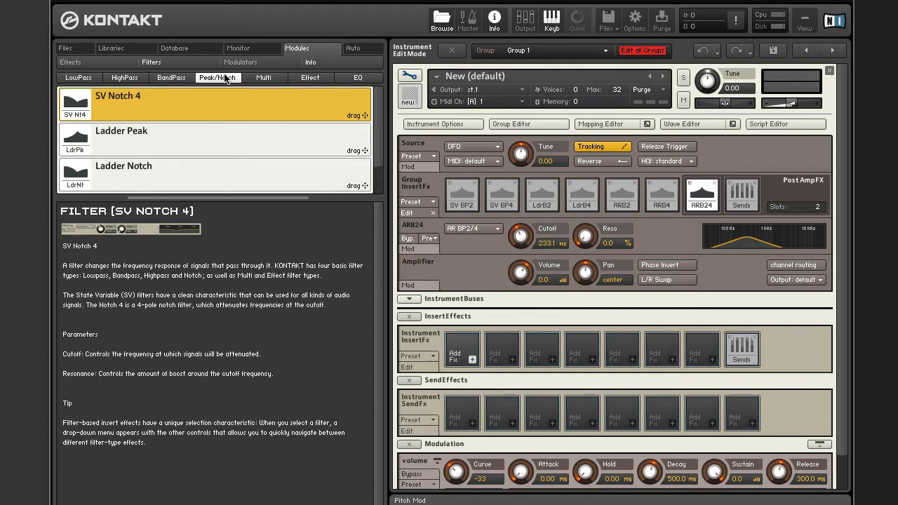
click(419, 201)
mouse_move(432, 218)
mouse_move(407, 228)
click(469, 266)
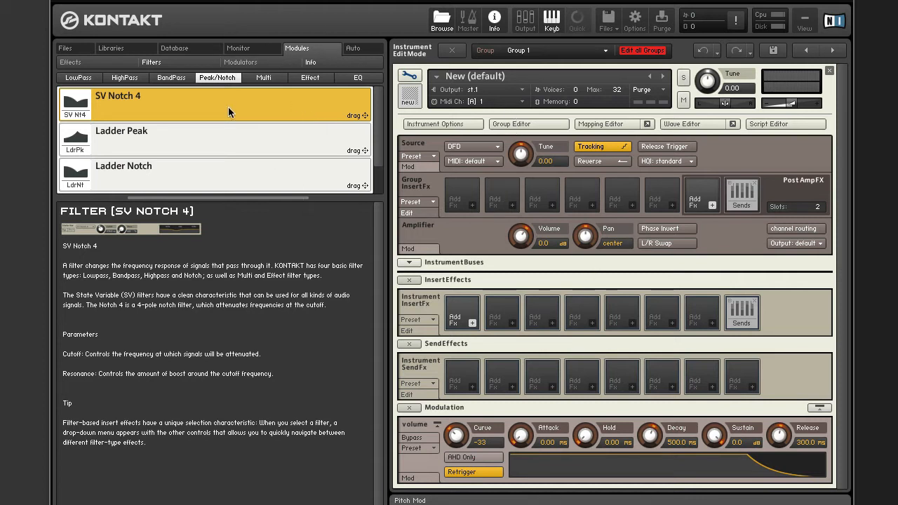
drag(218, 100, 466, 196)
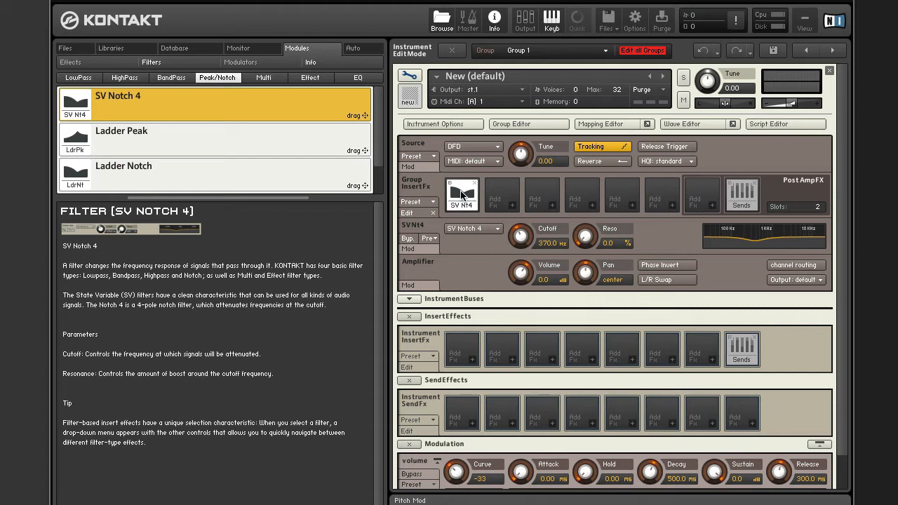
Insert the Ladder Peak and Ladder Notch filters in the second and third Group InsertFx slots and show the Legacy BR4 description
click(241, 150)
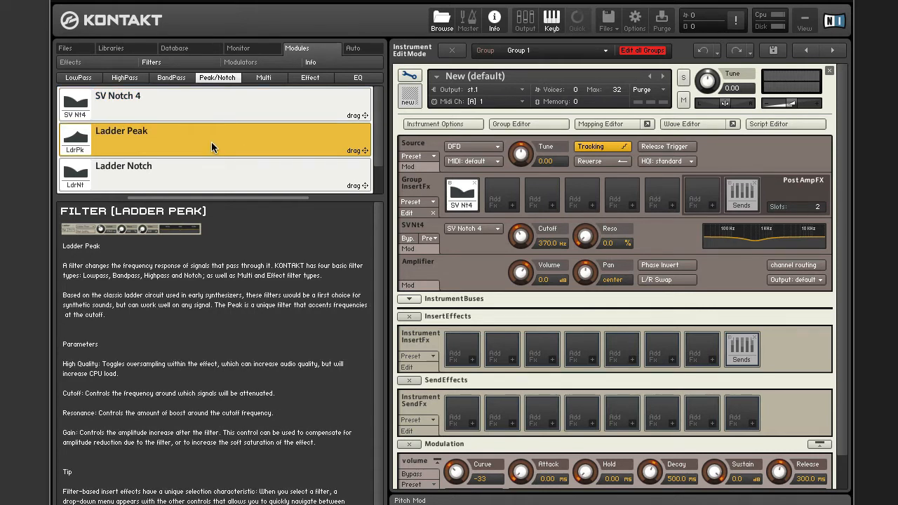
drag(212, 142, 517, 199)
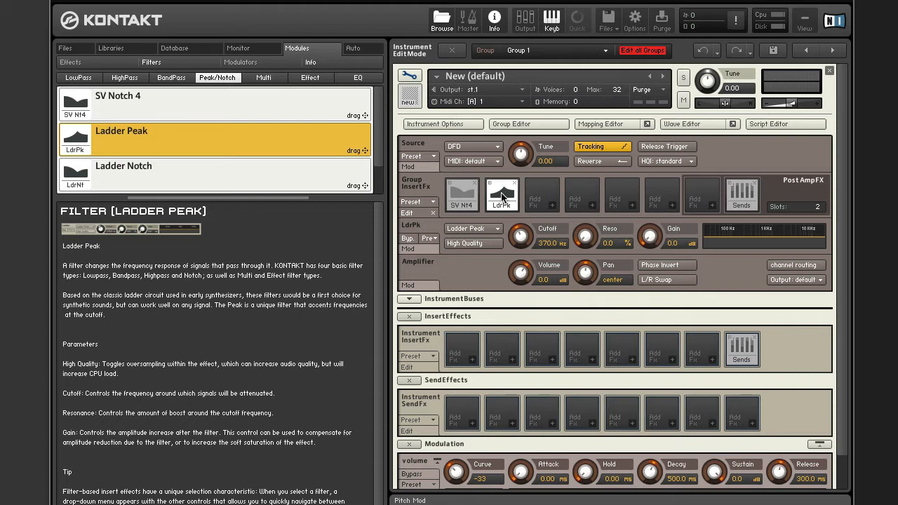
click(256, 170)
drag(232, 163, 546, 197)
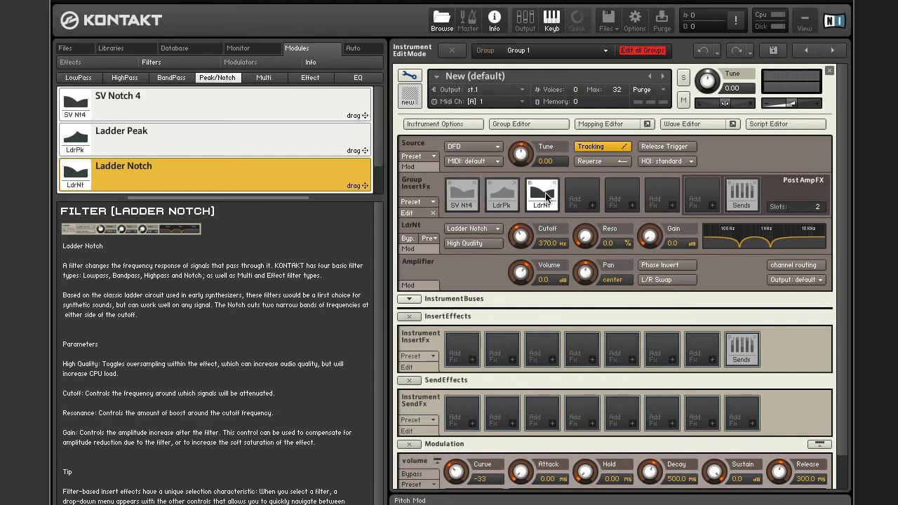
scroll(292, 161, down, 1)
click(248, 165)
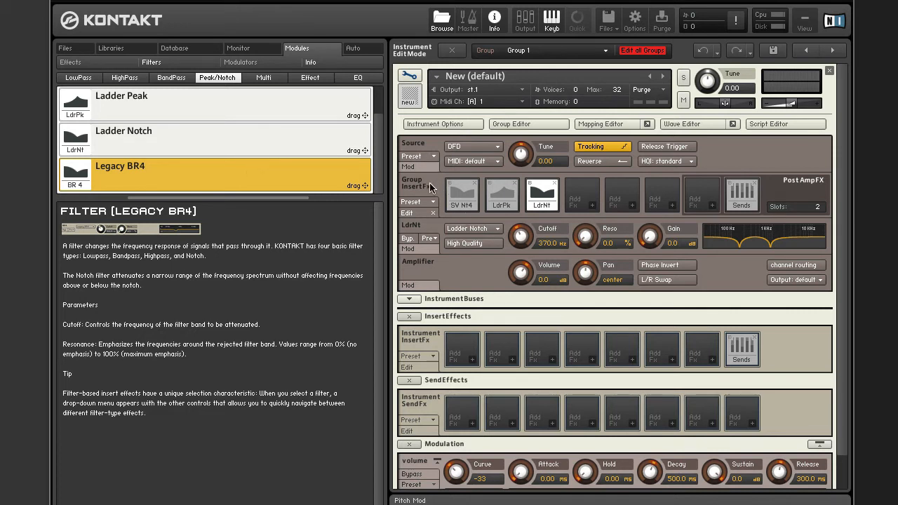
Reset the Group InsertFx slots and insert the multi filters SV Par. LP/HP and SV Par. BP/BP in the first two
click(424, 203)
mouse_move(431, 223)
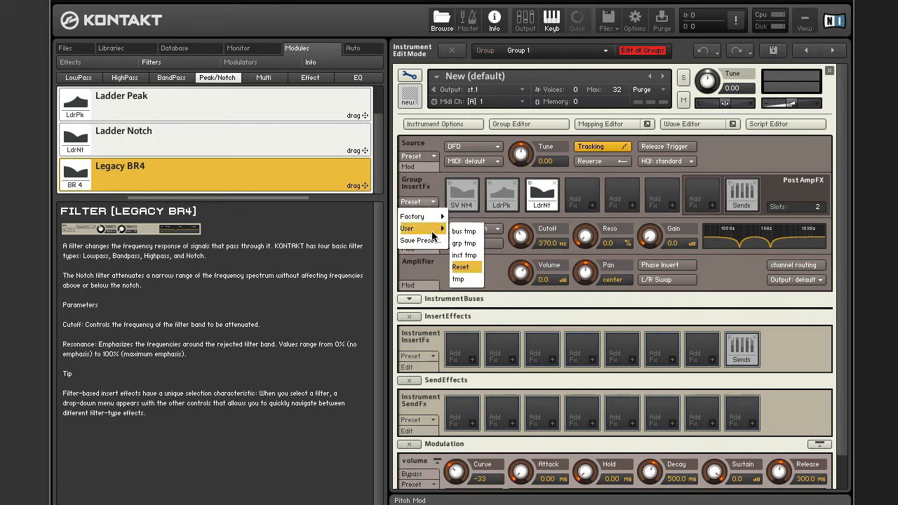
click(458, 265)
click(266, 79)
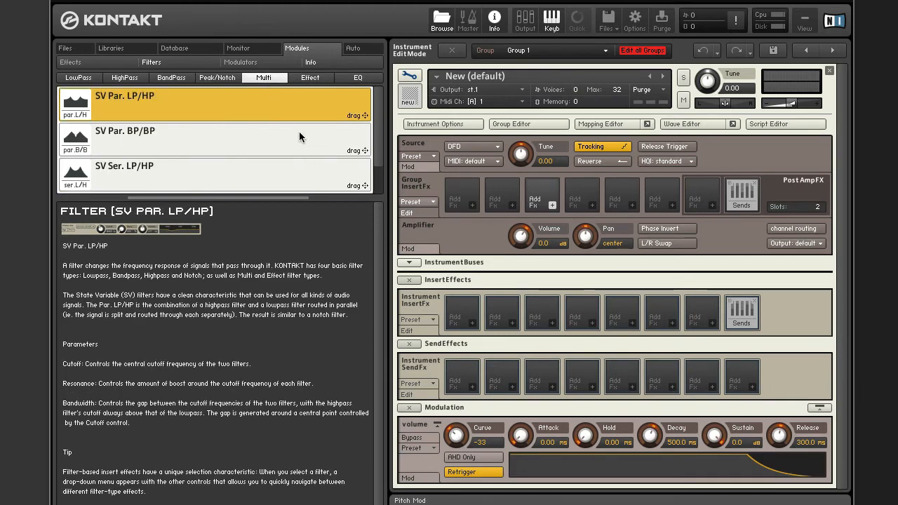
drag(361, 164, 454, 186)
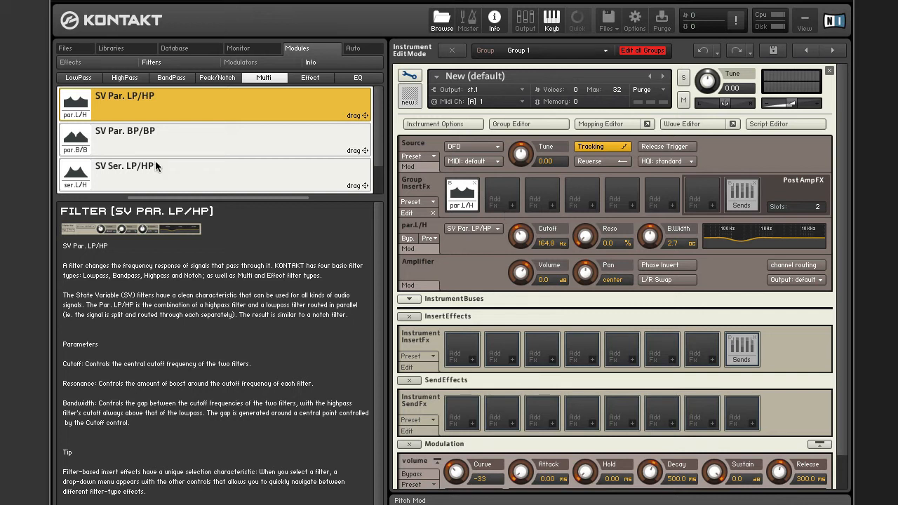
drag(139, 144, 508, 191)
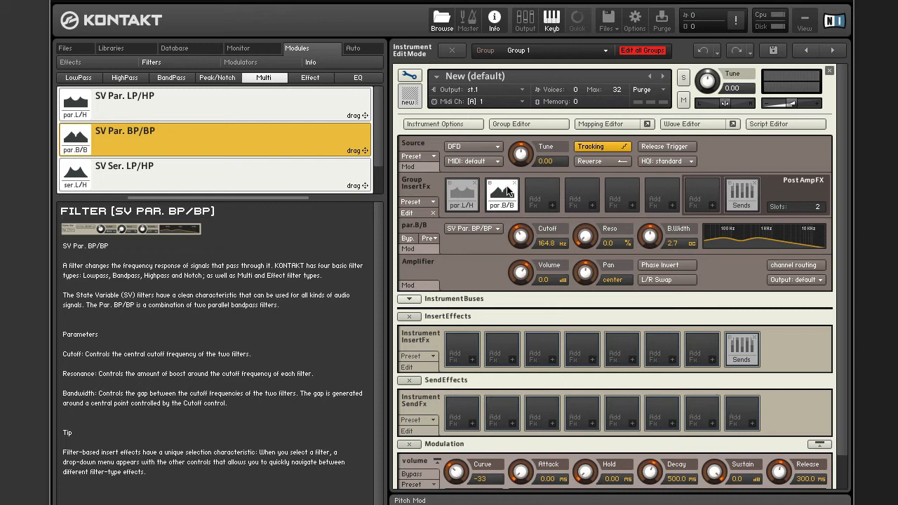
Insert the SV Ser. LP/HP and 3x2 Versatile filters in the third and fourth Group InsertFx slots
click(212, 168)
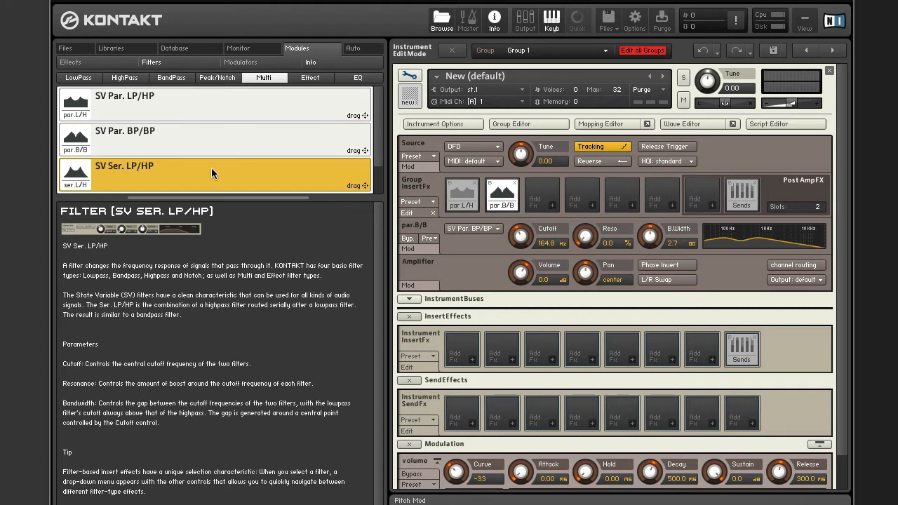
drag(208, 169, 540, 202)
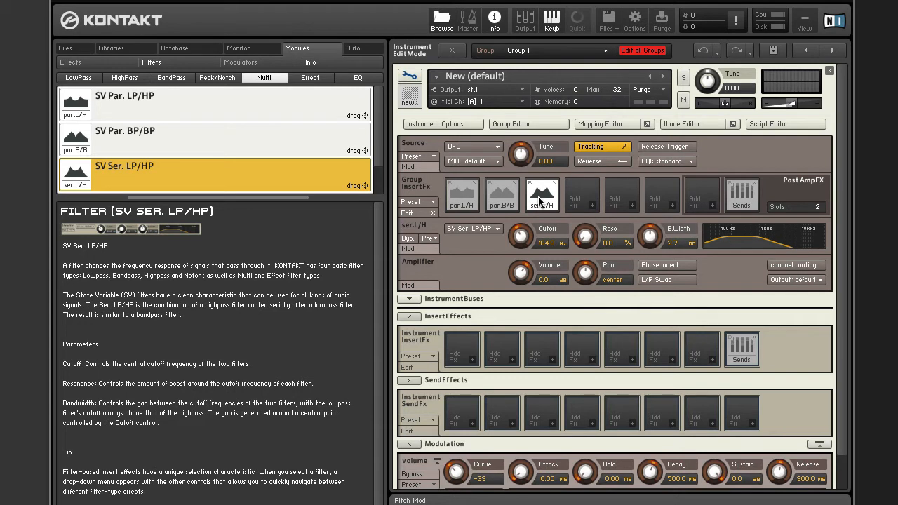
scroll(302, 159, down, 1)
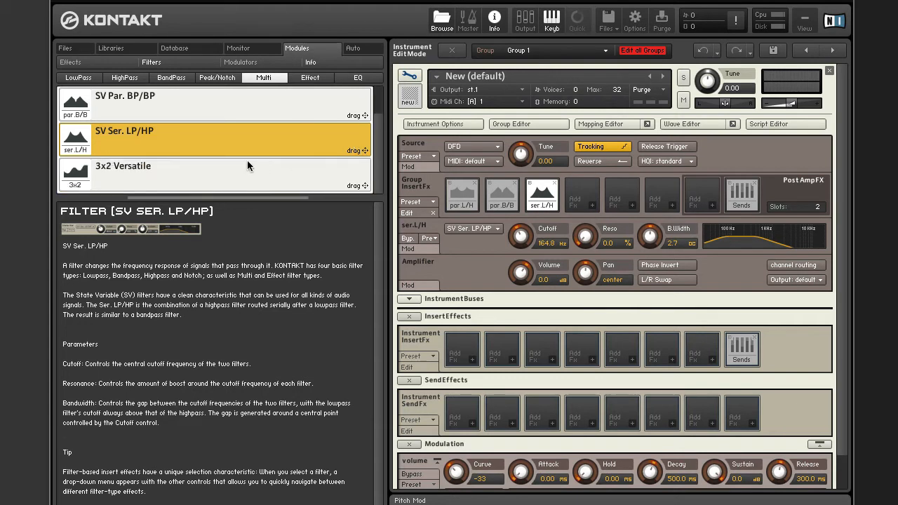
click(201, 172)
drag(200, 169, 581, 192)
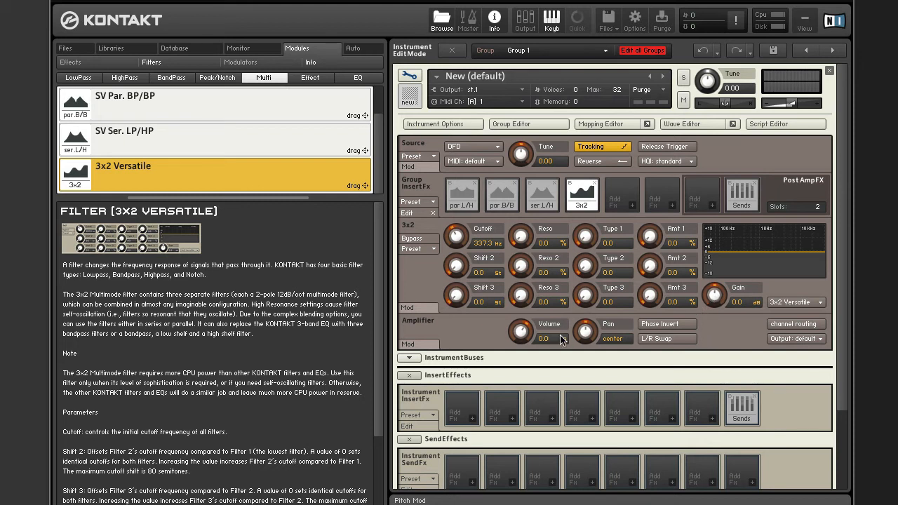
Clear the multi filters from the Group InsertFx slots with the user preset Reset
click(430, 202)
mouse_move(414, 216)
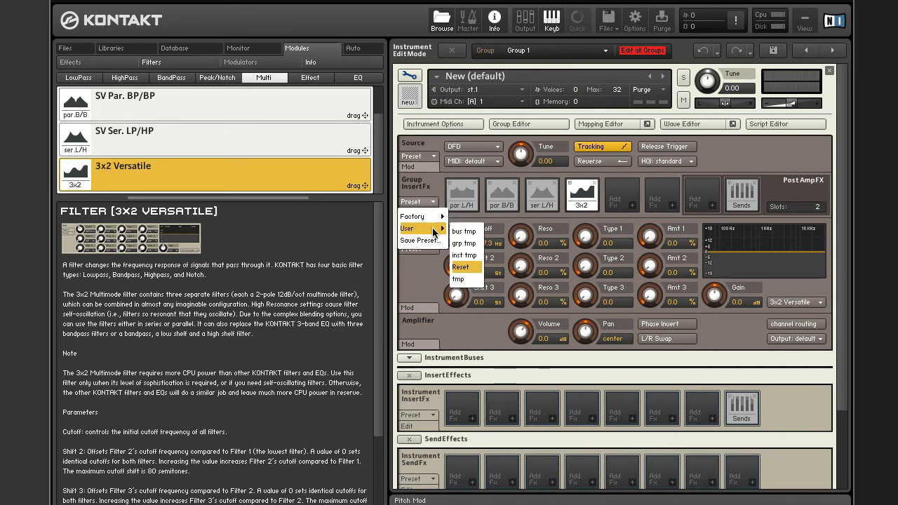
click(466, 256)
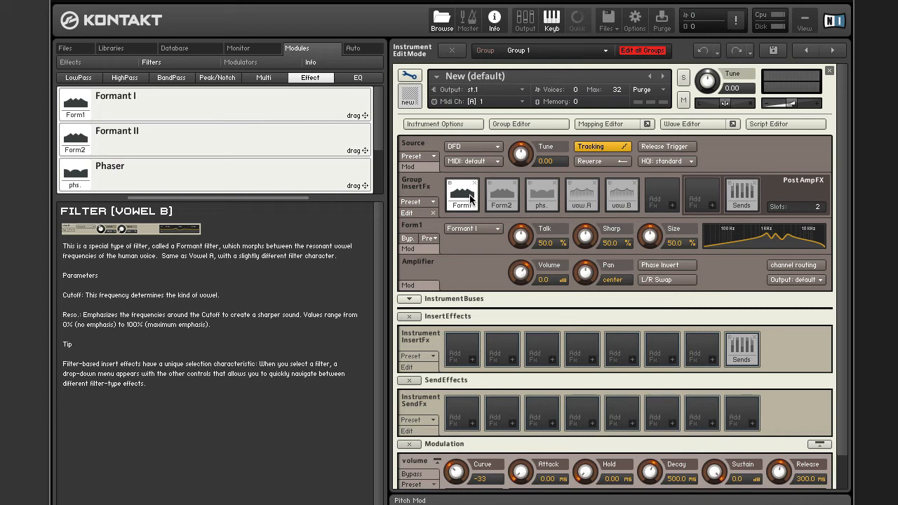
Compare the controls and response curves of the loaded Phaser, Vowel A and Vowel B effect filters
click(548, 200)
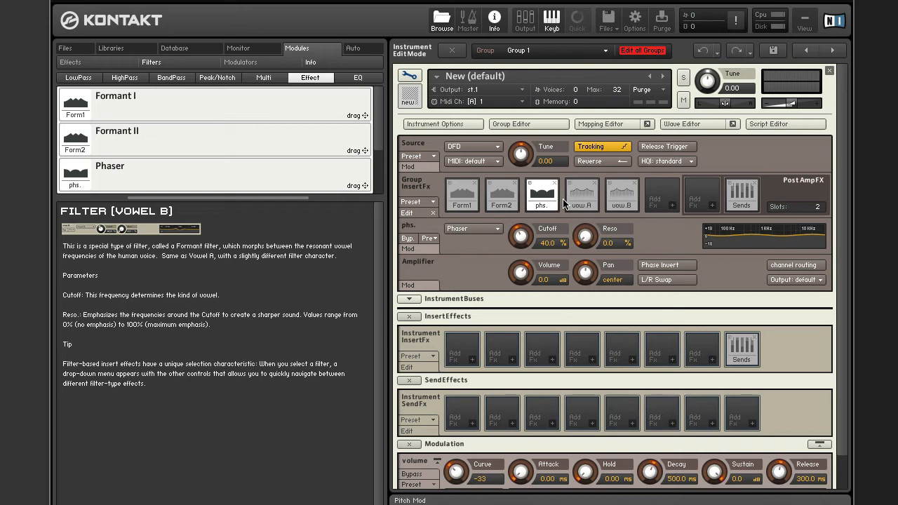
click(587, 202)
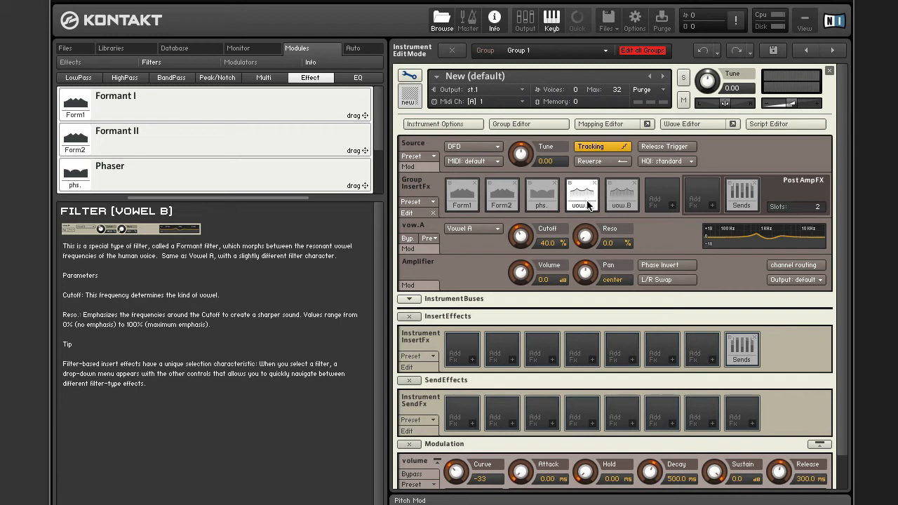
click(612, 197)
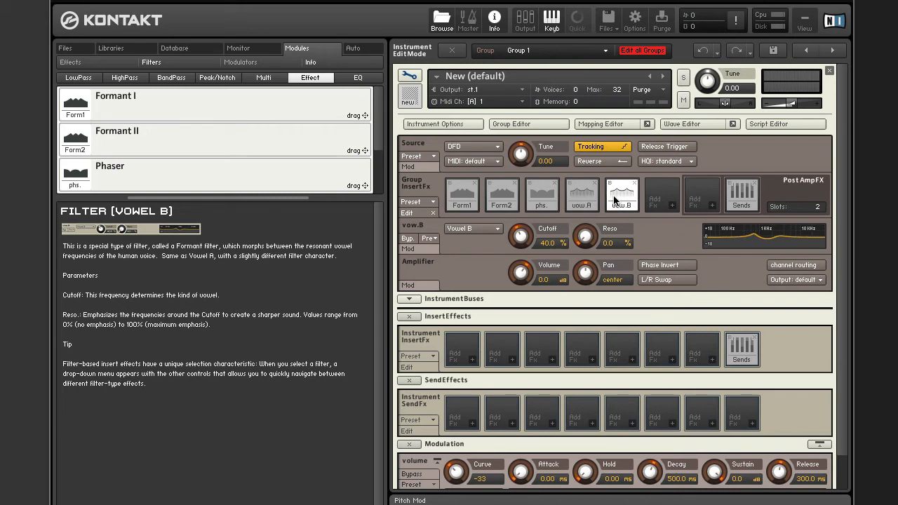
Clear the formant, phaser and vowel filters from the Group InsertFx slots with the user preset Reset
click(429, 202)
mouse_move(425, 229)
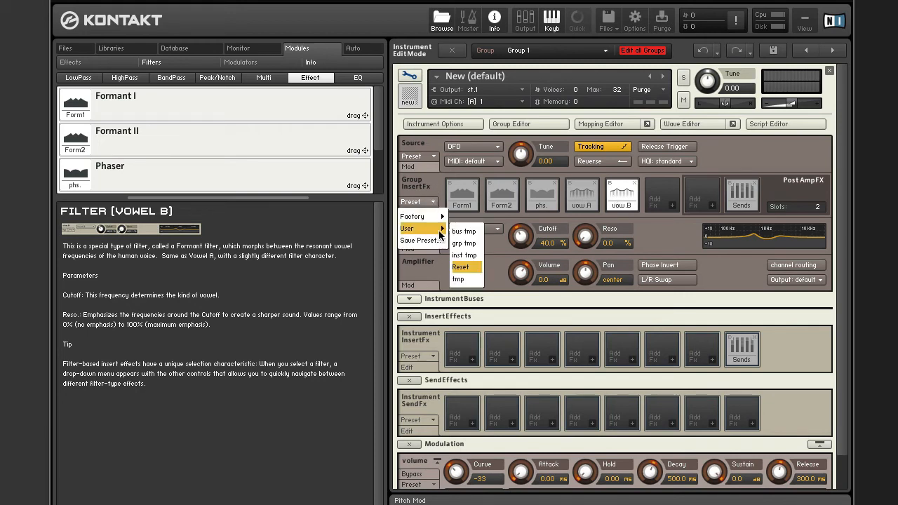
click(467, 280)
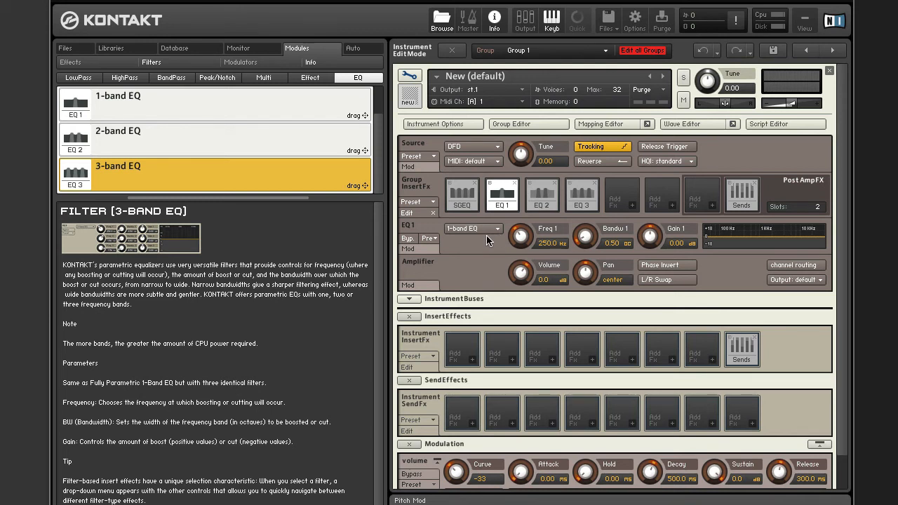
Review the loaded 2-band and 3-band EQs and switch the fourth slot's filter type to 1-band EQ
click(539, 203)
click(573, 201)
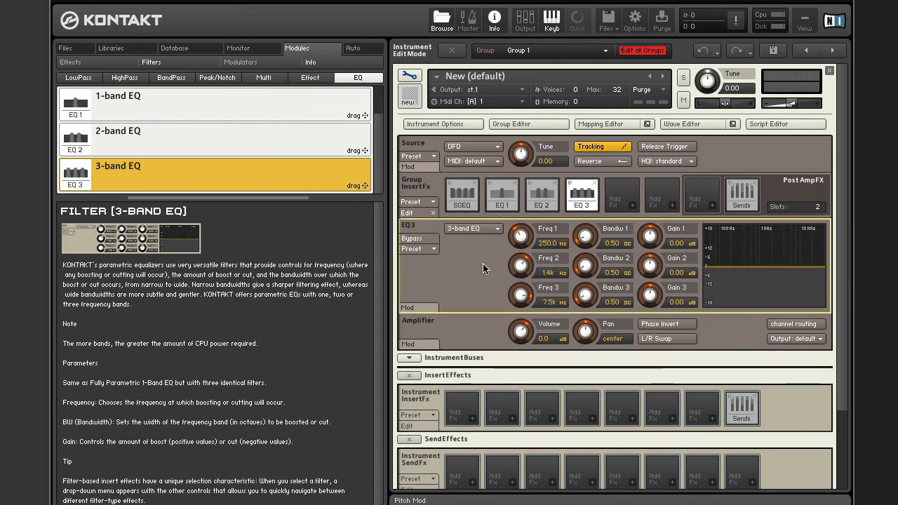
click(495, 231)
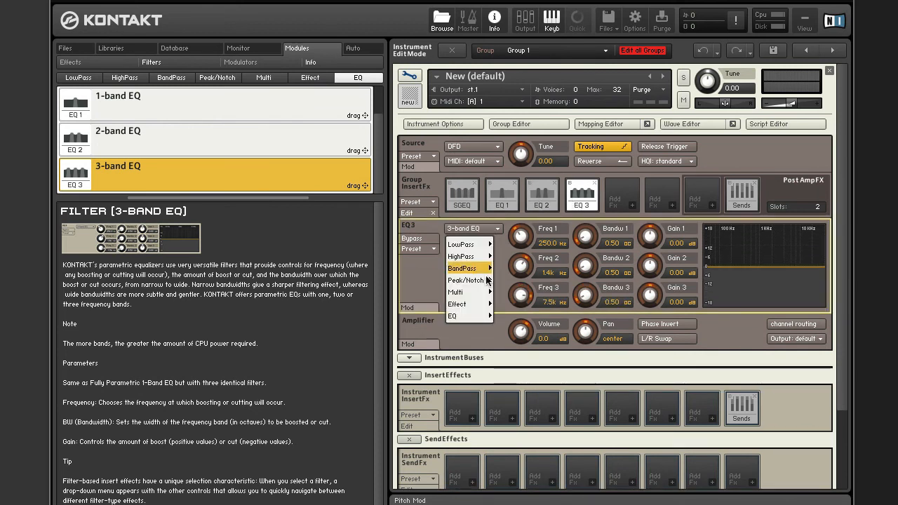
mouse_move(483, 316)
click(504, 336)
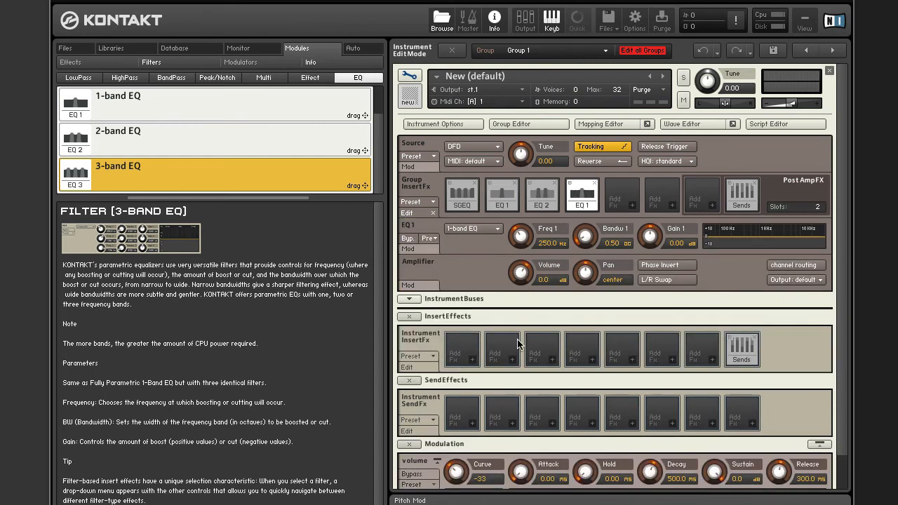
Switch the filter type in the fourth Group InsertFx slot from 1-band EQ back to 3-band EQ
click(498, 227)
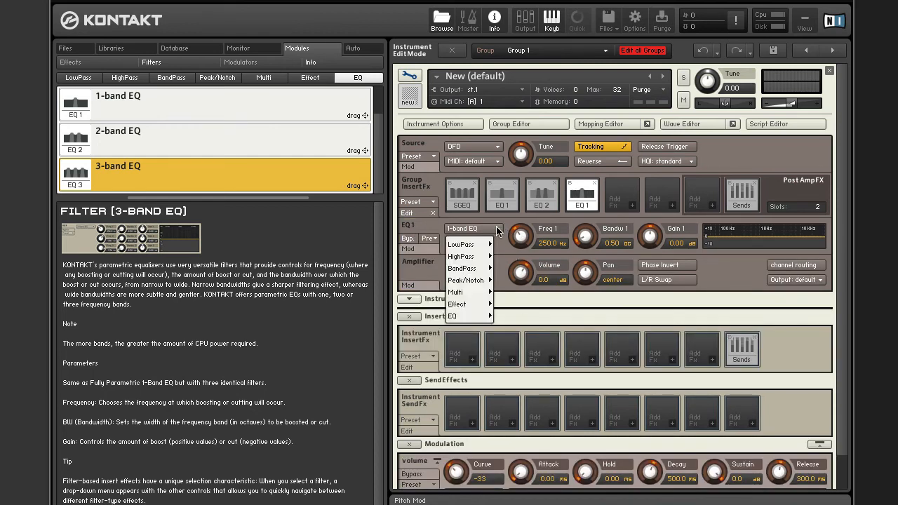
mouse_move(483, 318)
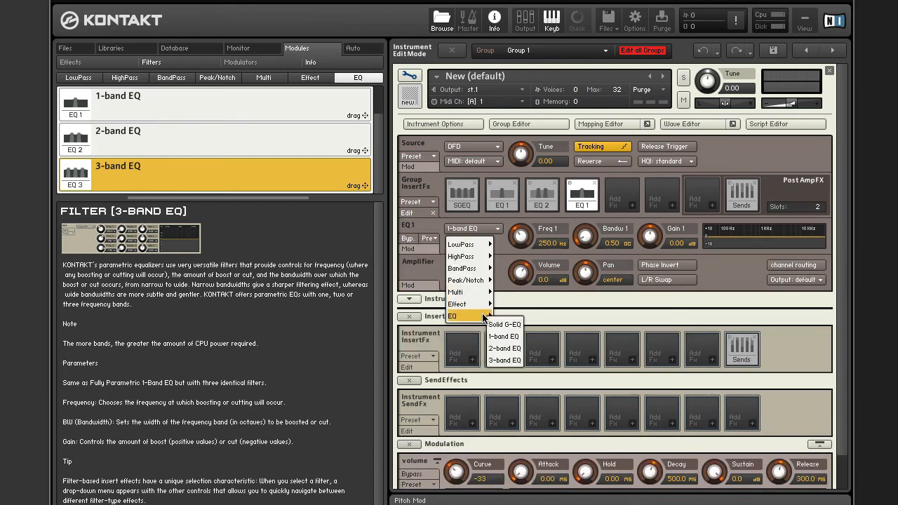
click(509, 360)
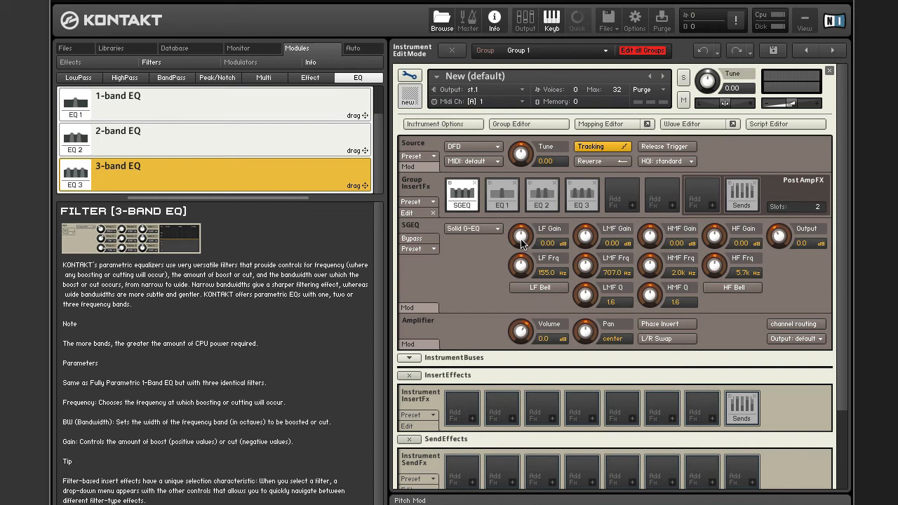
Toggle the Solid G-EQ's LF Bell on and off, and do the same with its HF Bell
click(524, 289)
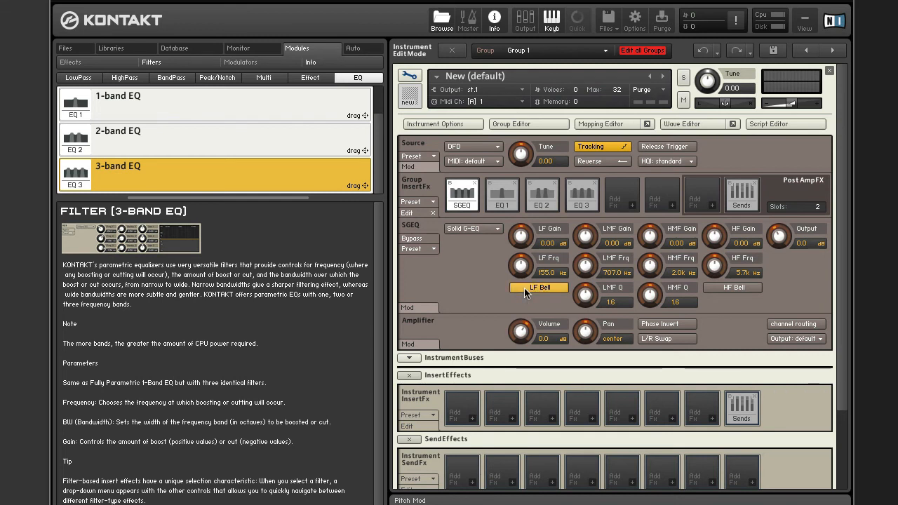
click(525, 289)
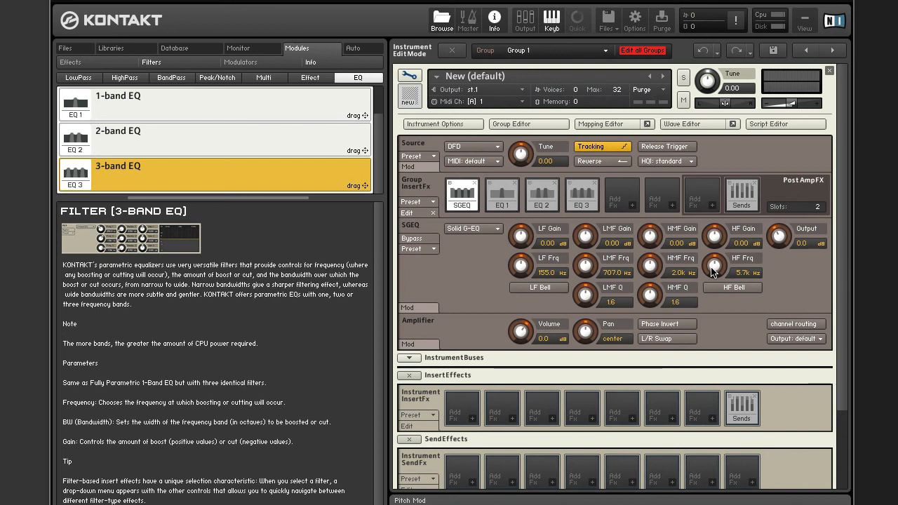
click(755, 292)
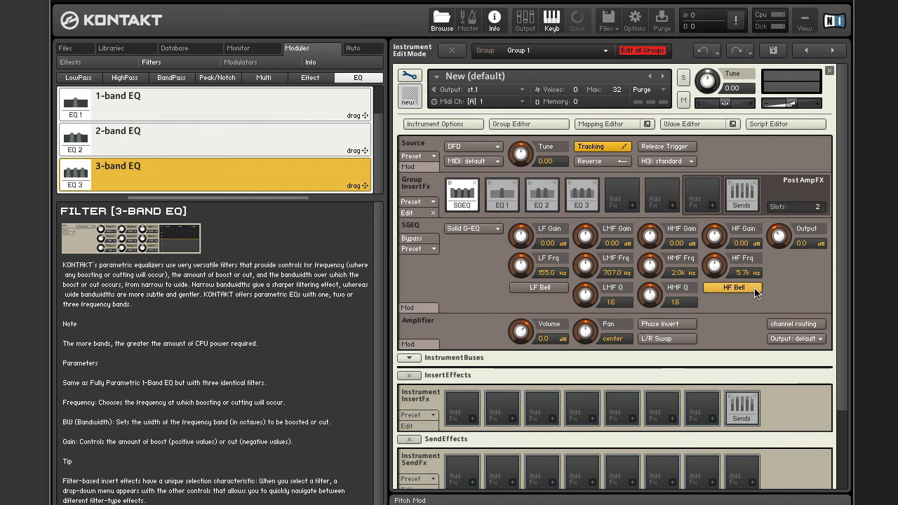
click(756, 292)
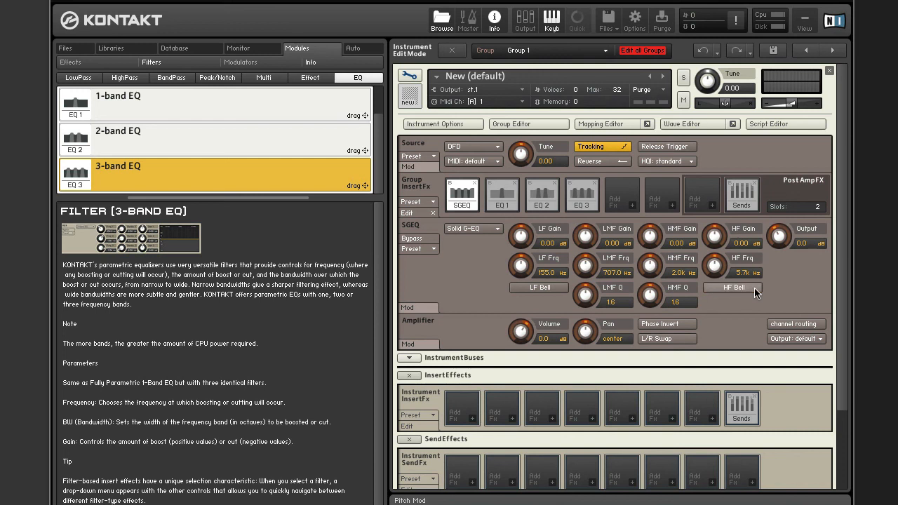